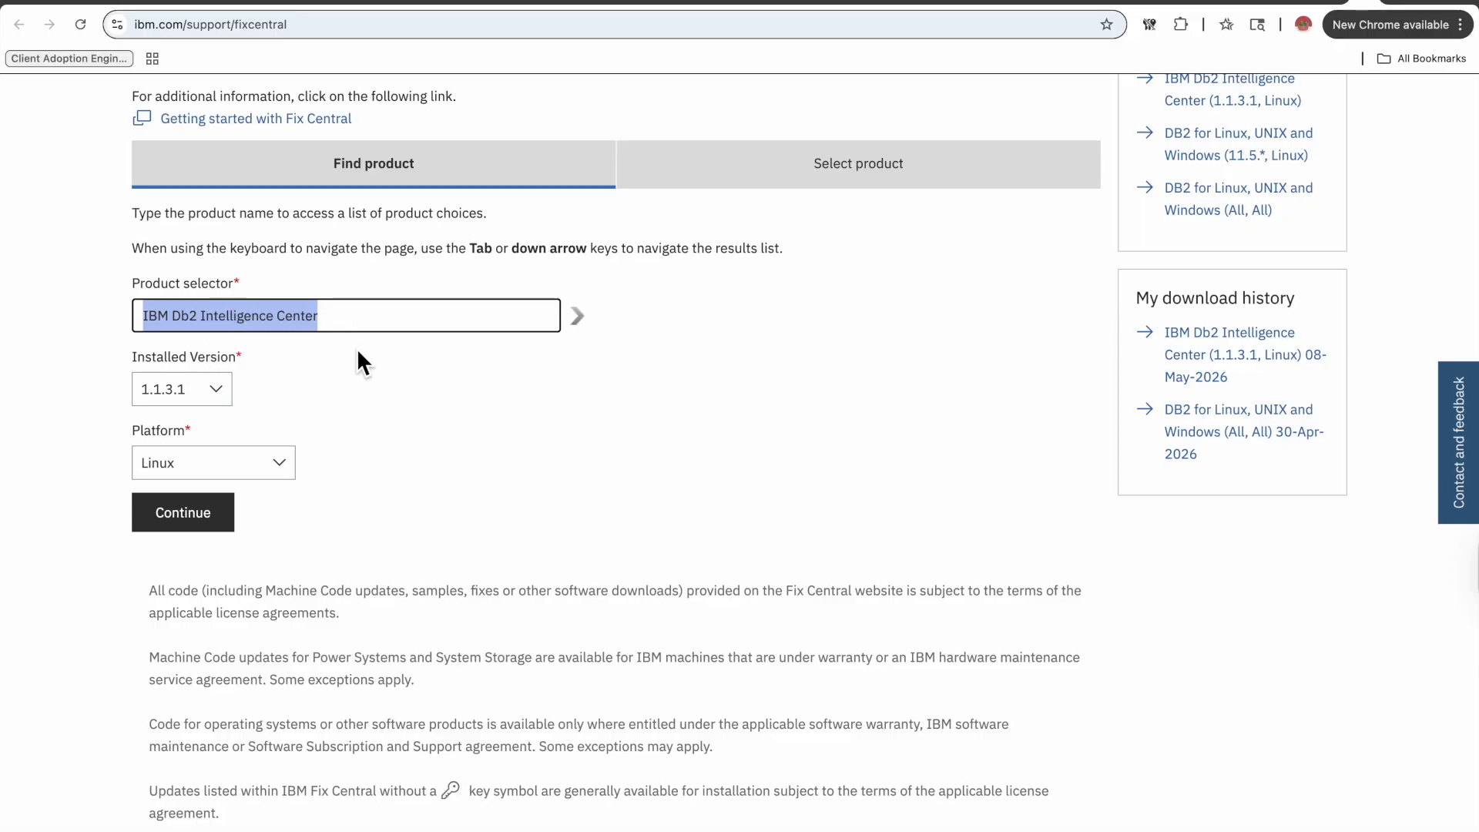
# Check the installed version 1.1.3.1 selection for IBM Db2 Intelligence Center on the Fix Central product page.
pyautogui.click(229, 400)
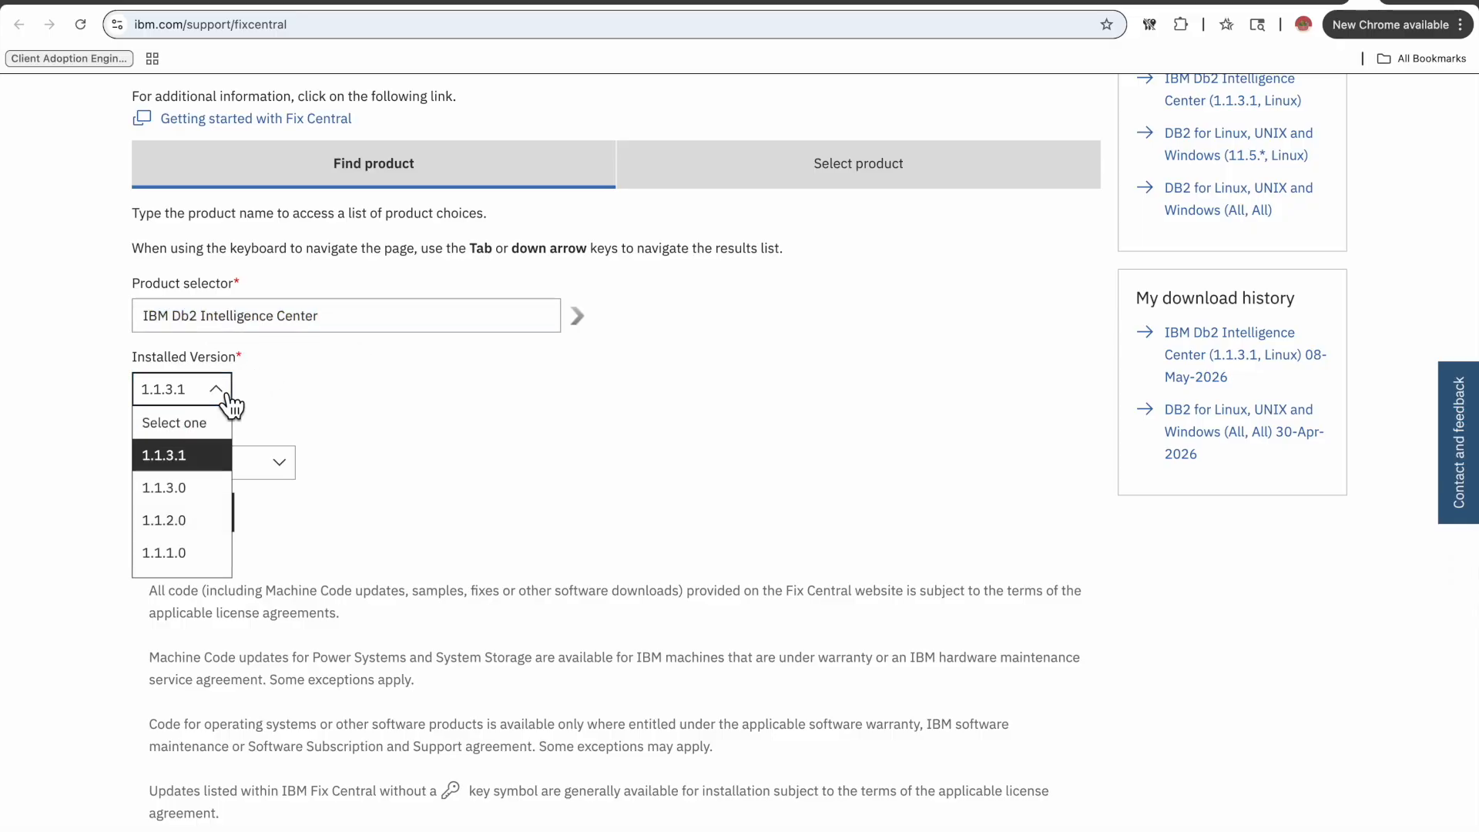
pyautogui.click(307, 405)
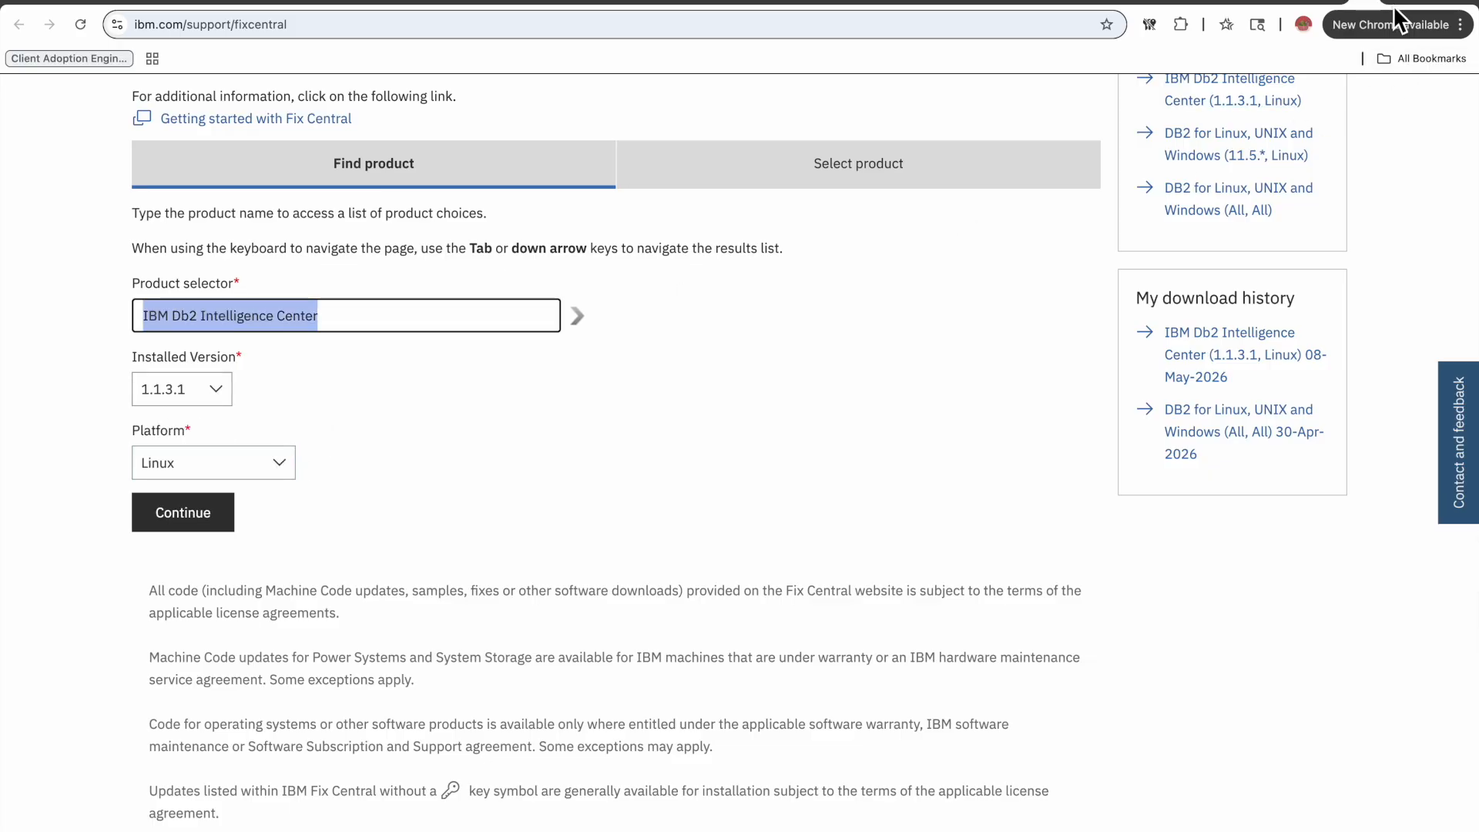
pyautogui.click(825, 445)
pyautogui.hotkey('ctrl', 'Left')
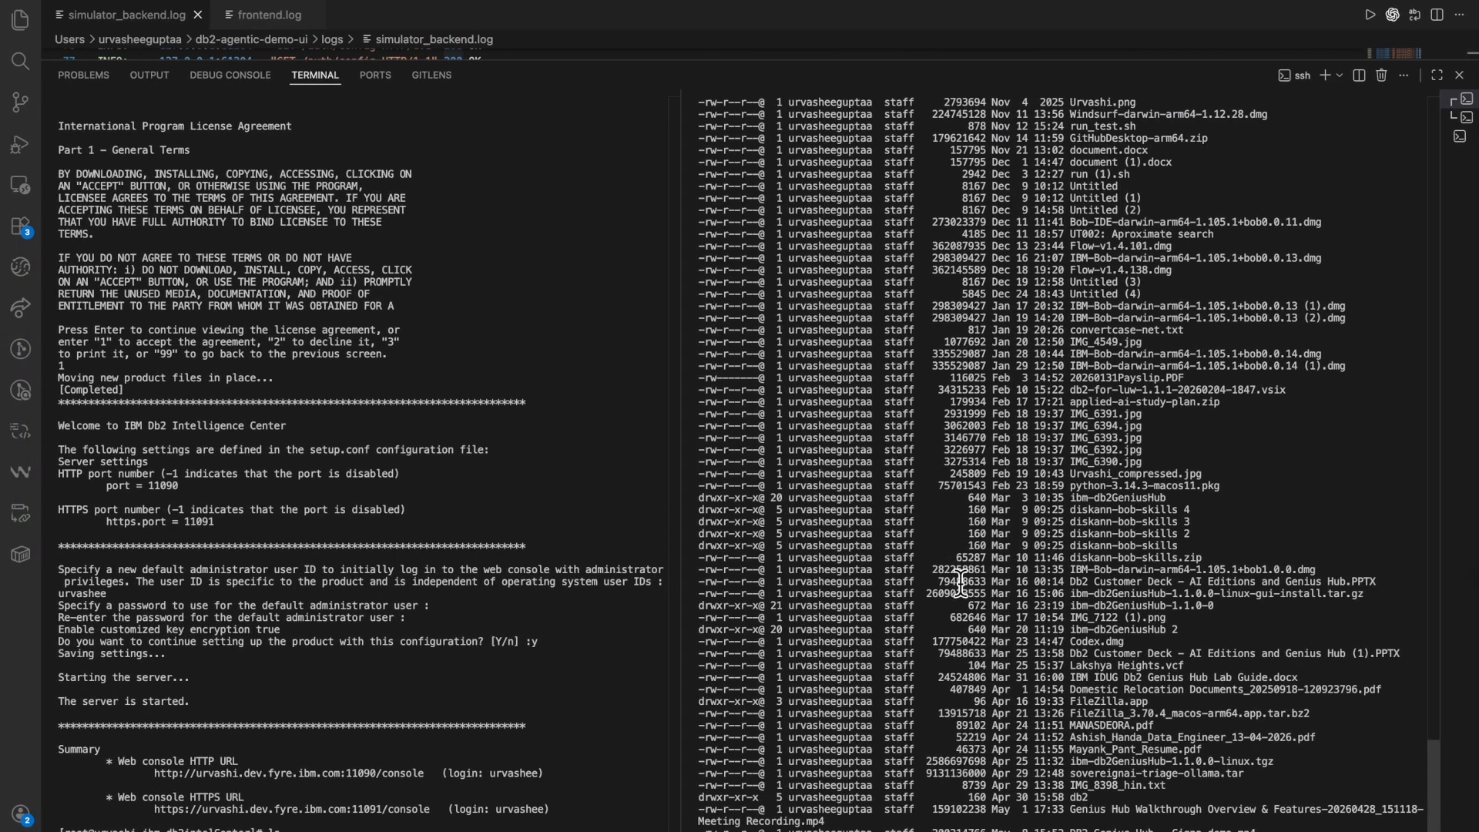
# Copy the web console HTTP URL from the setup output in the terminal and open it in the browser.
pyautogui.click(1063, 462)
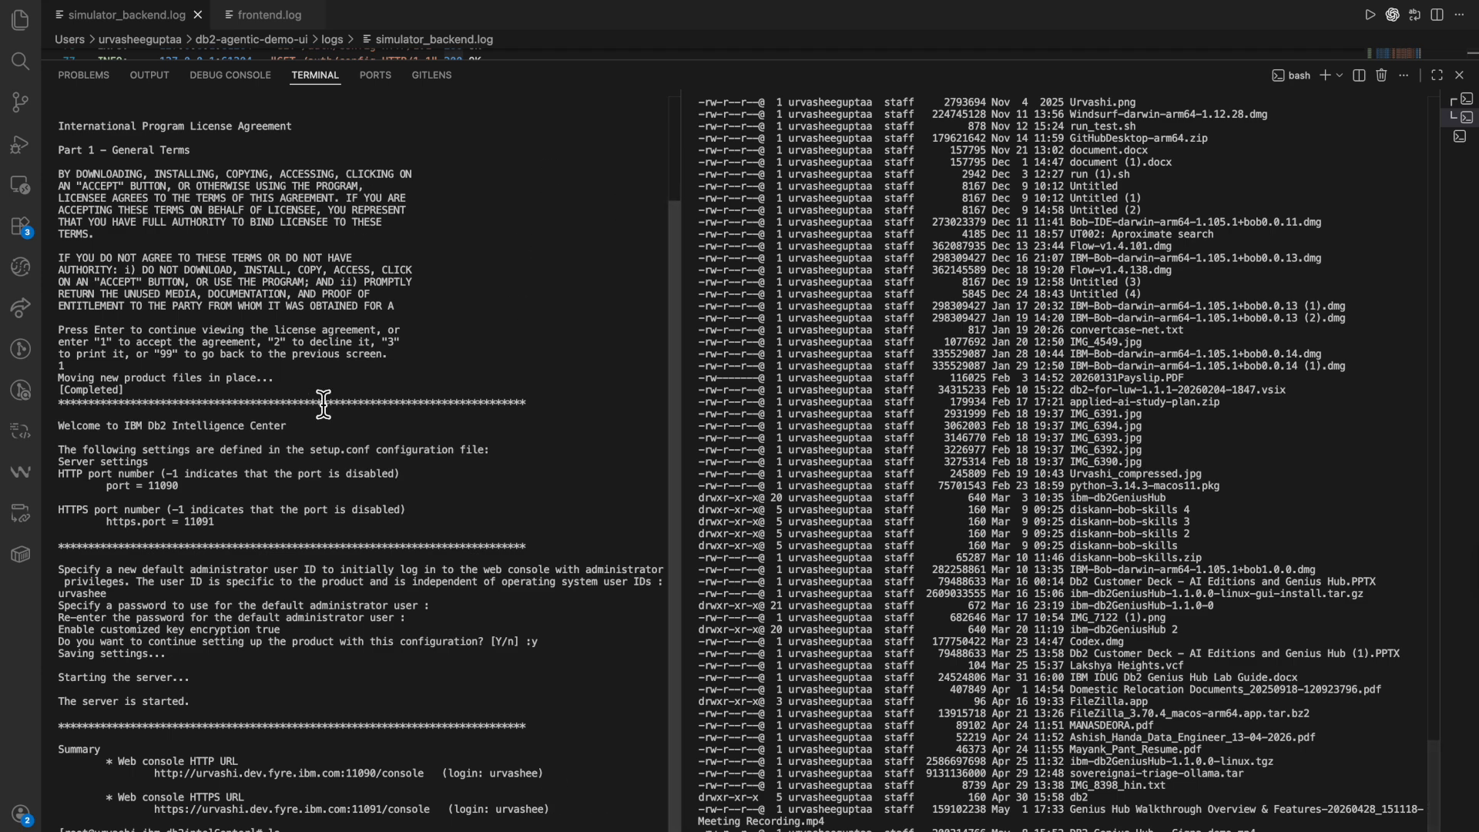
pyautogui.click(312, 801)
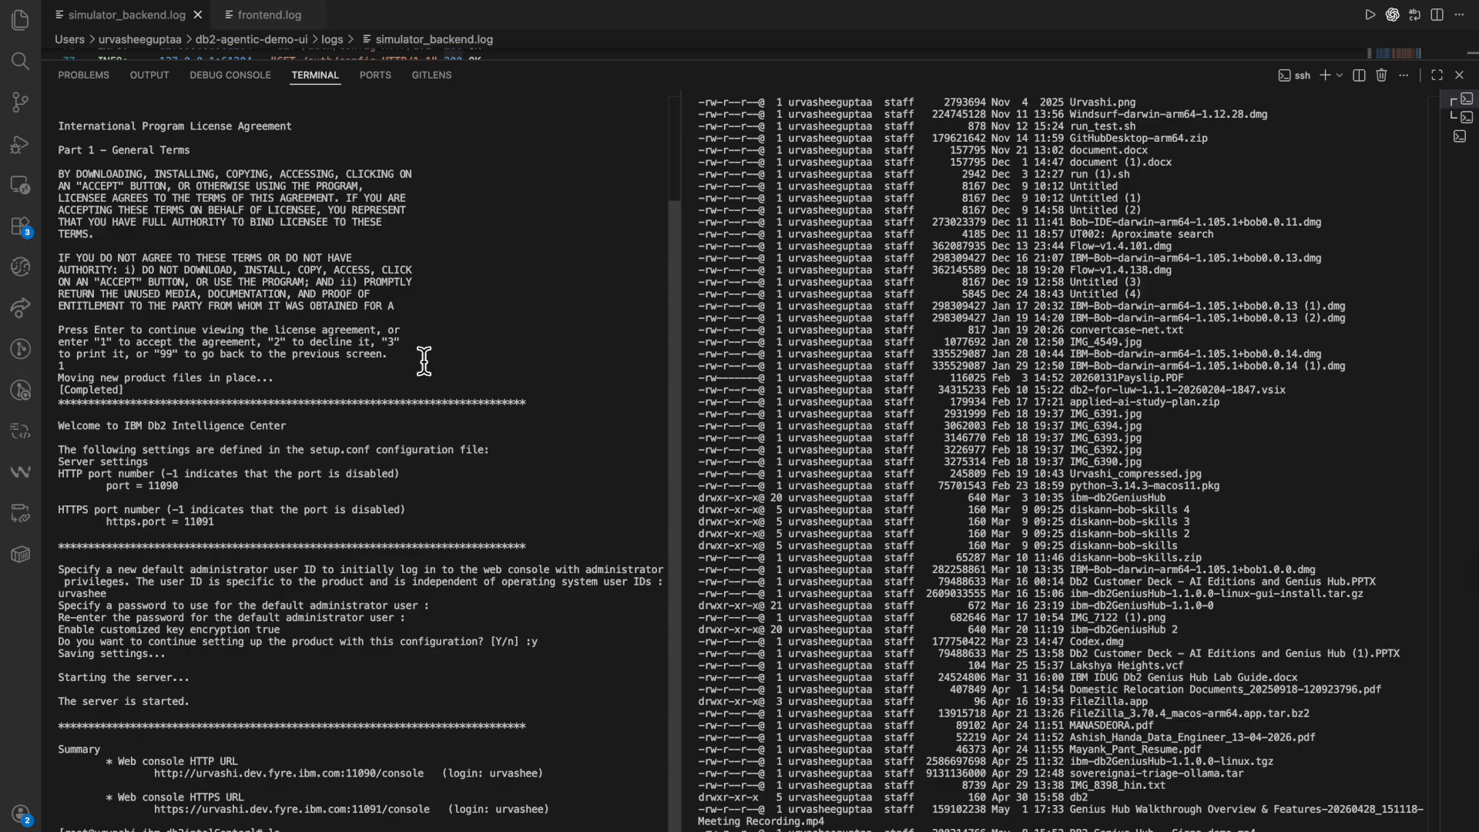
pyautogui.scroll(4, 370, 316)
pyautogui.scroll(-4, 293, 399)
pyautogui.moveTo(429, 774); pyautogui.dragTo(154, 776)
pyautogui.press('super+c')
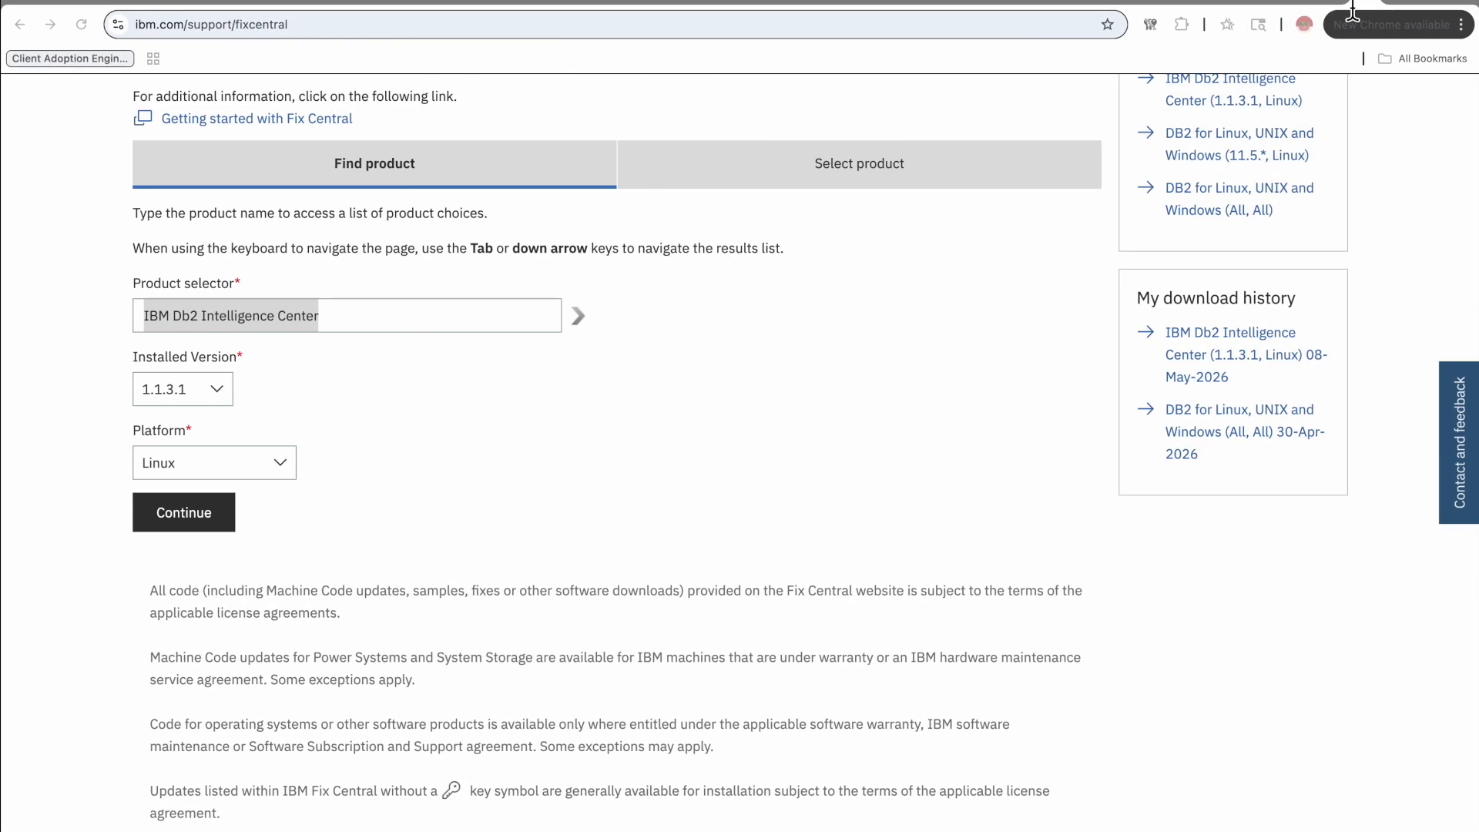
pyautogui.click(1340, 8)
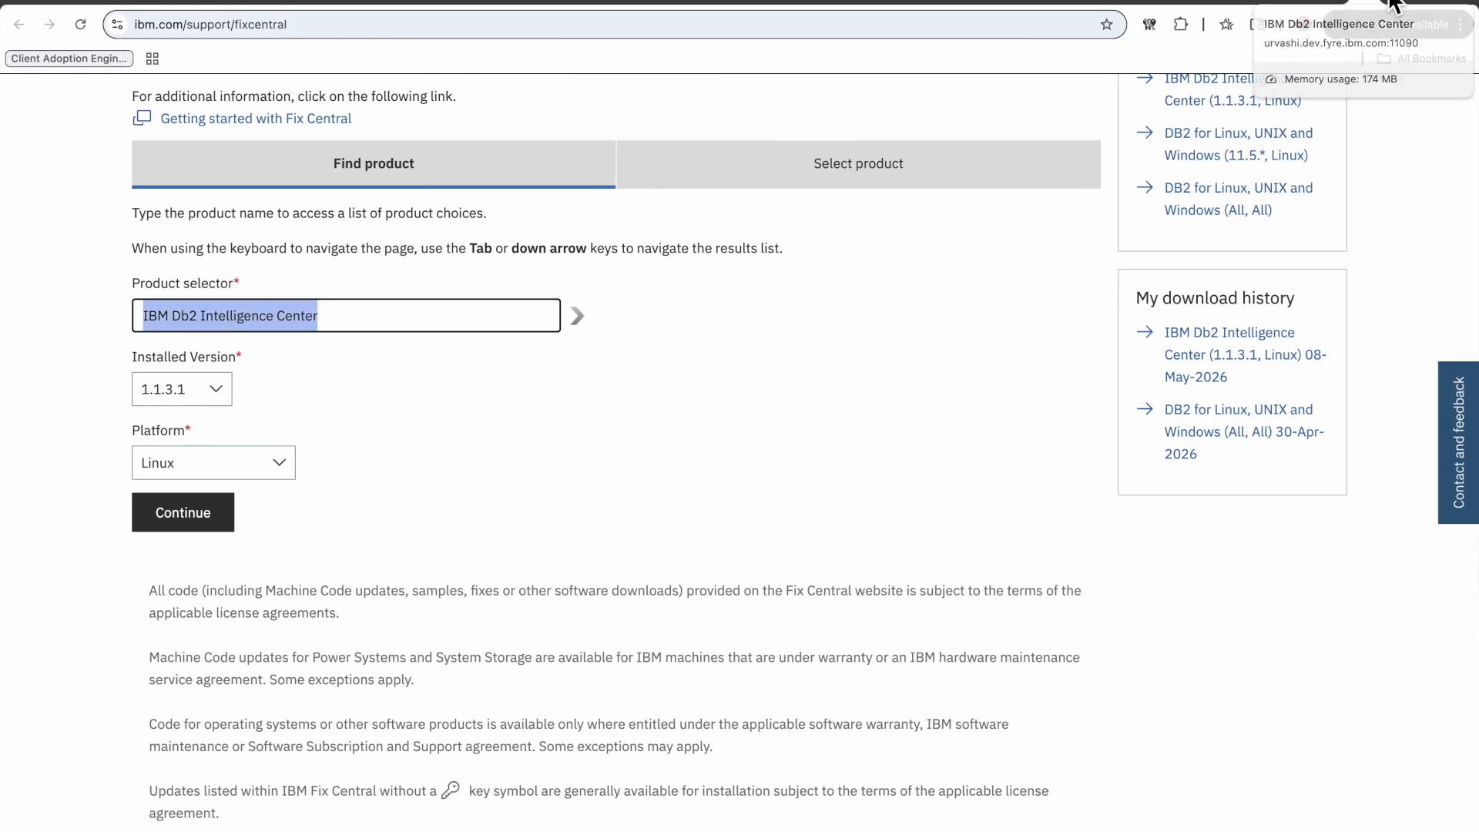
pyautogui.click(1434, 4)
pyautogui.press('super+v')
pyautogui.press('Return')
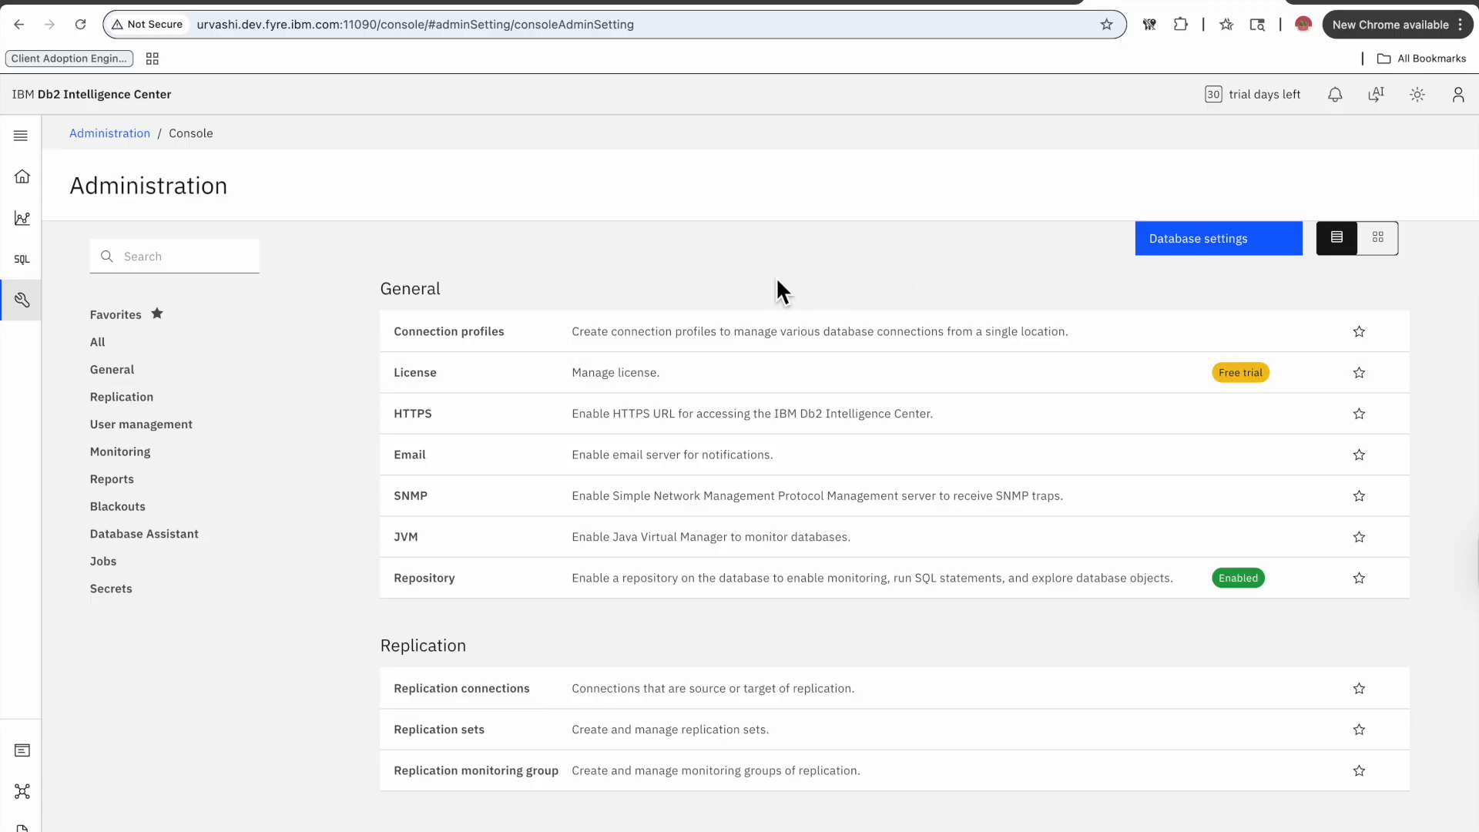
# Review the repository database settings, then return to the console's home dashboard.
pyautogui.click(479, 578)
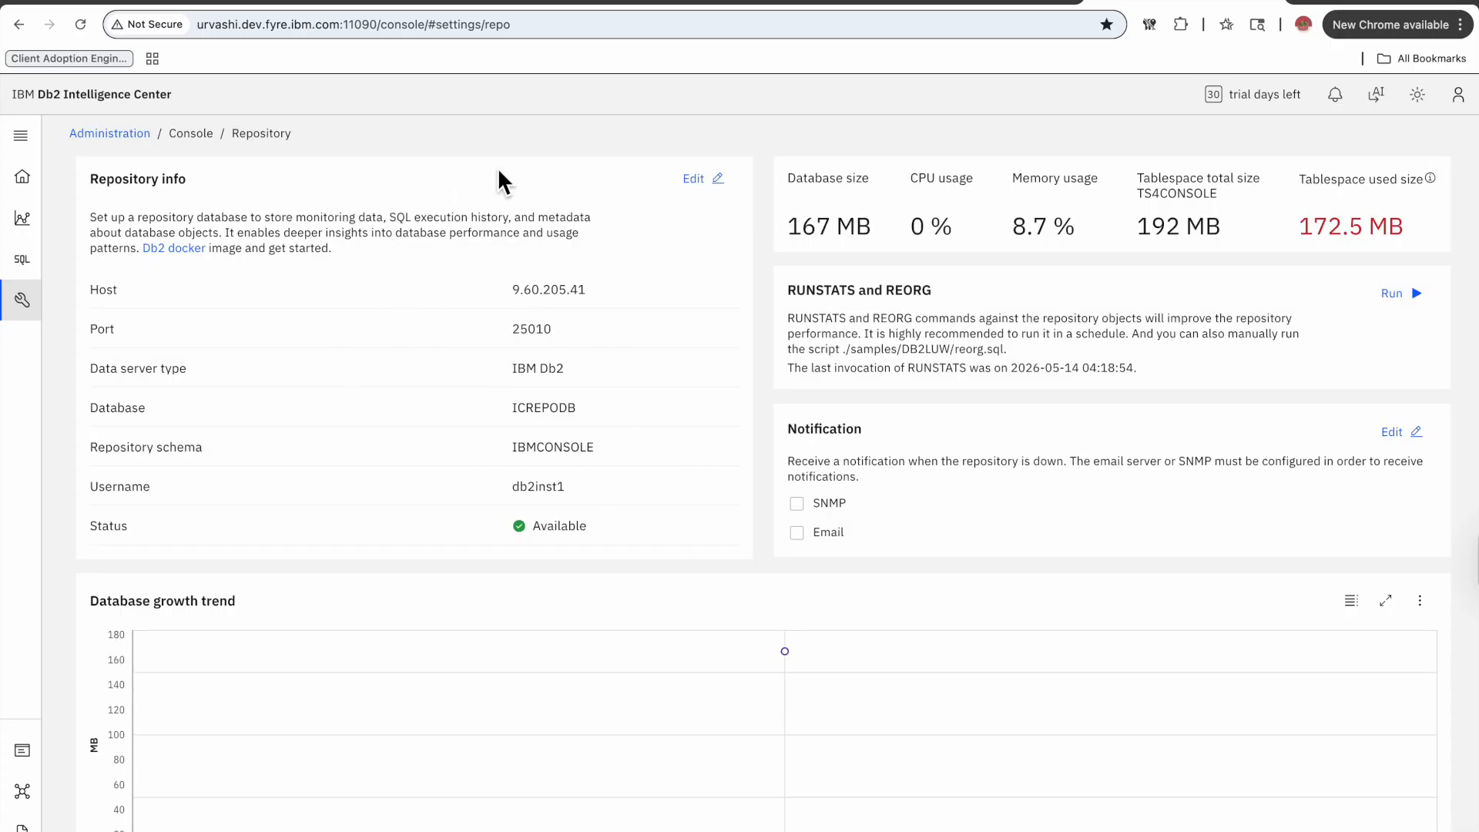
pyautogui.click(21, 136)
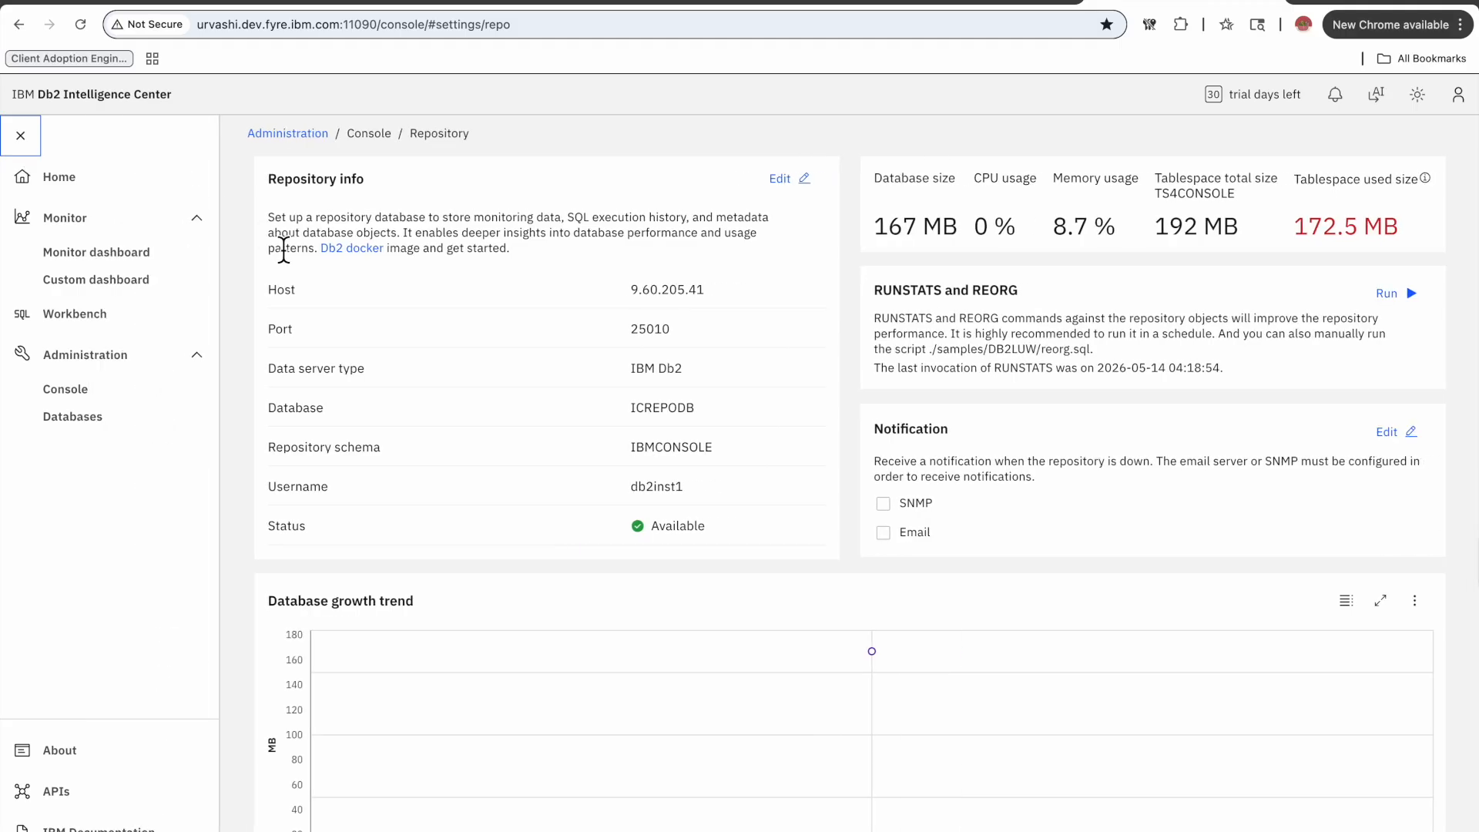
pyautogui.click(112, 184)
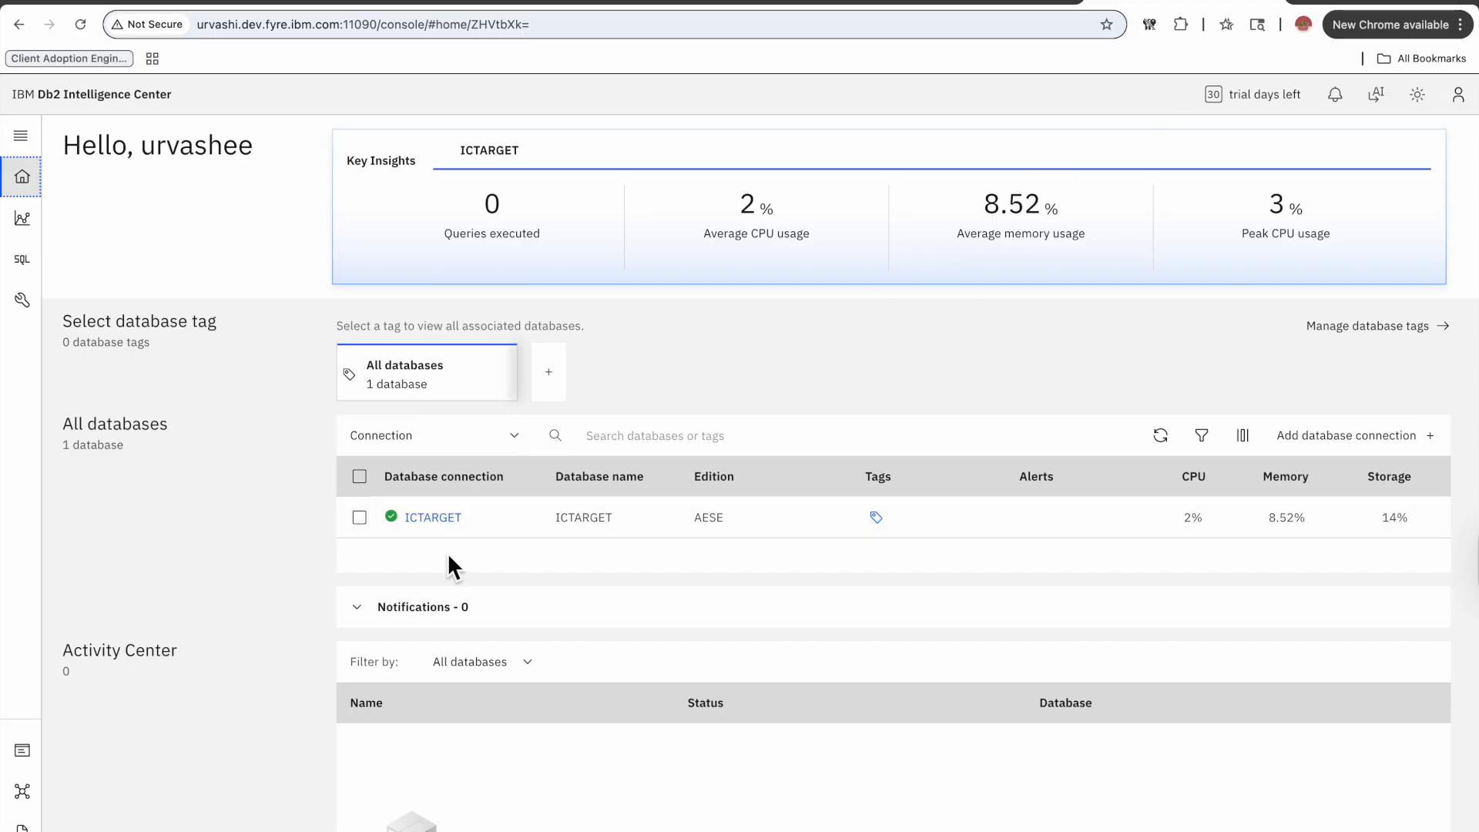
# Connect to the Linux server over SSH as root from the editor's terminal.
pyautogui.hotkey('ctrl', 'Left')
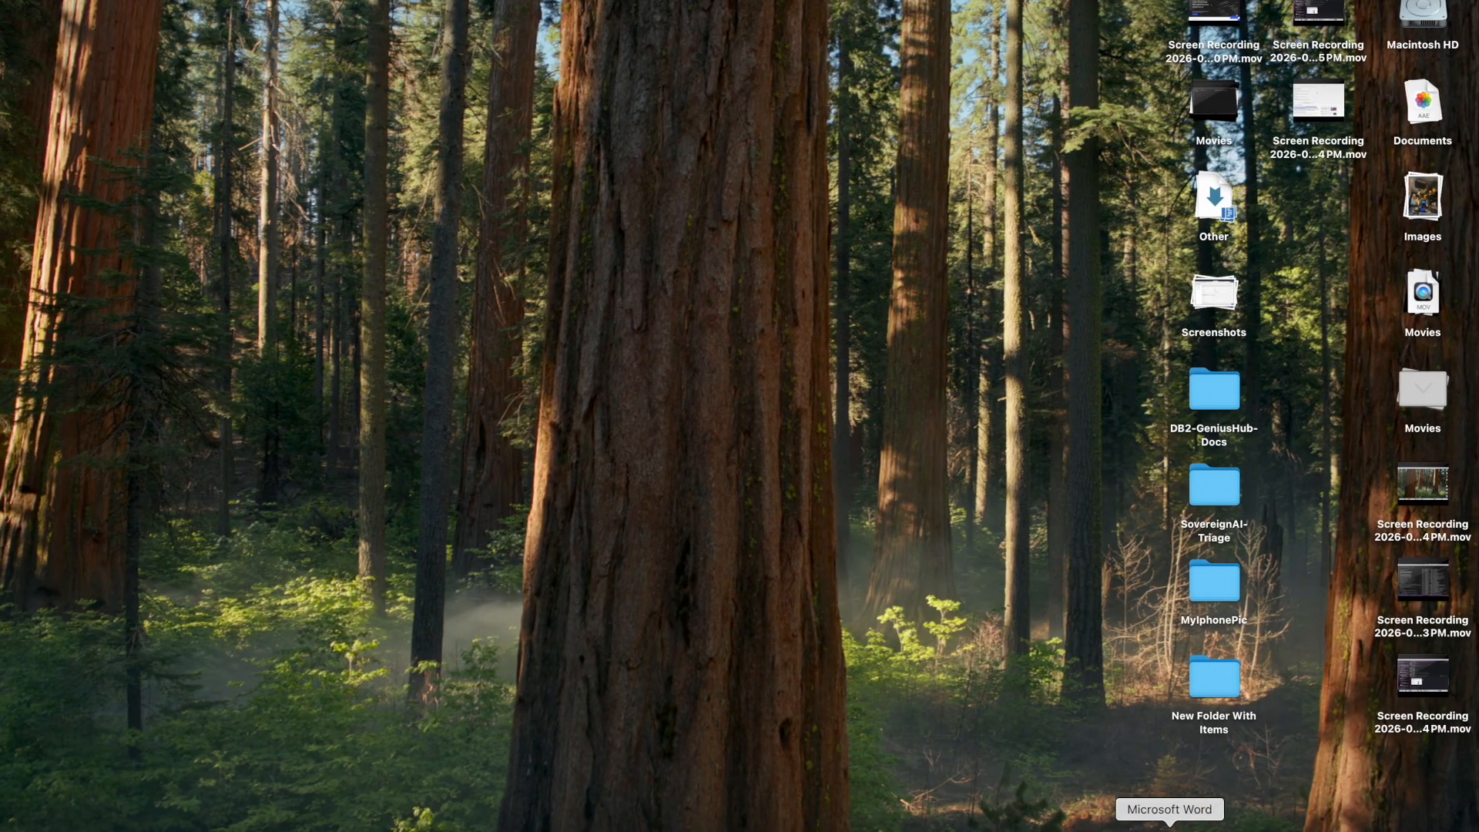
pyautogui.click(1123, 828)
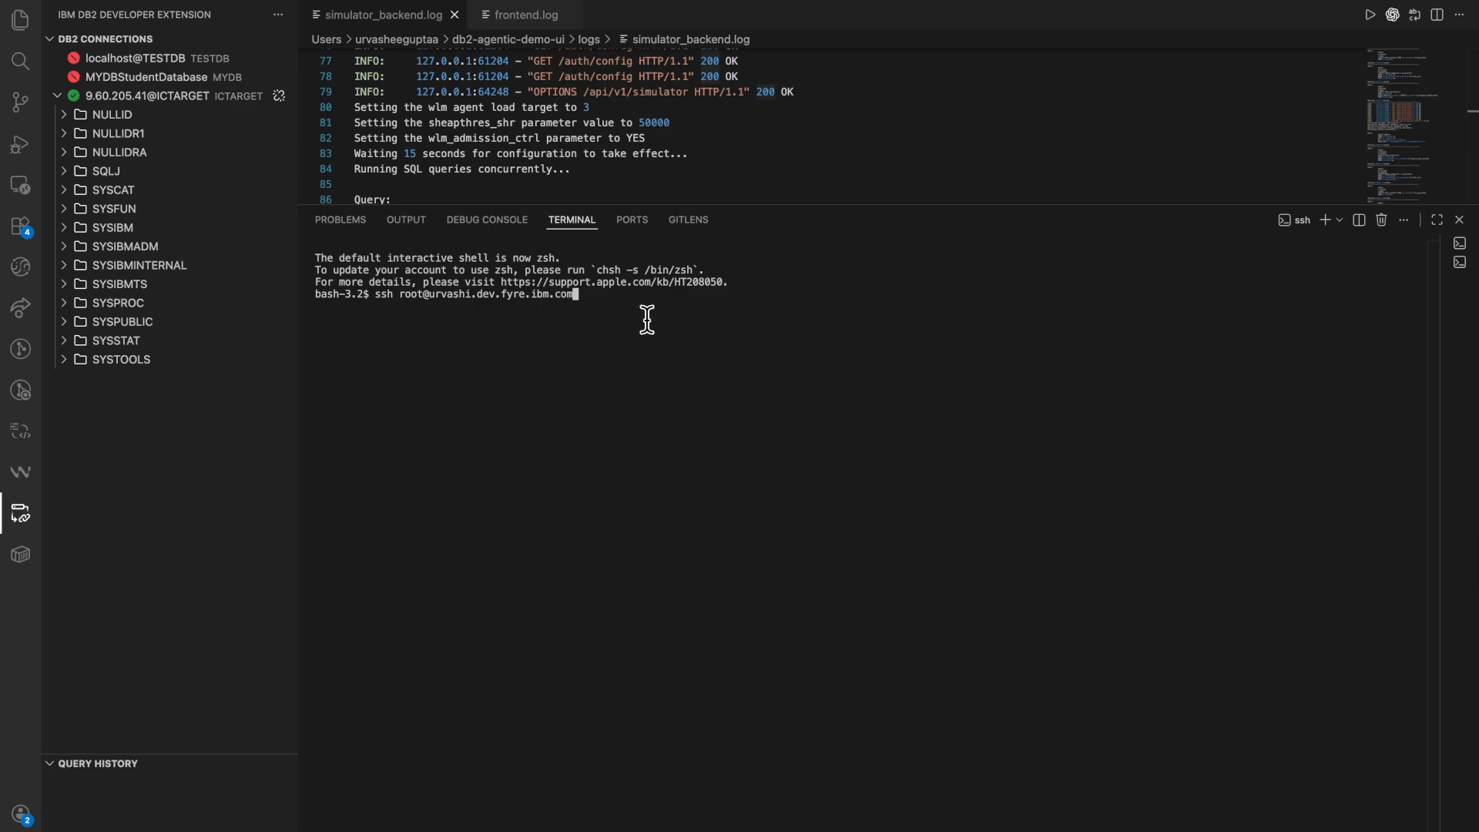
pyautogui.press('Return')
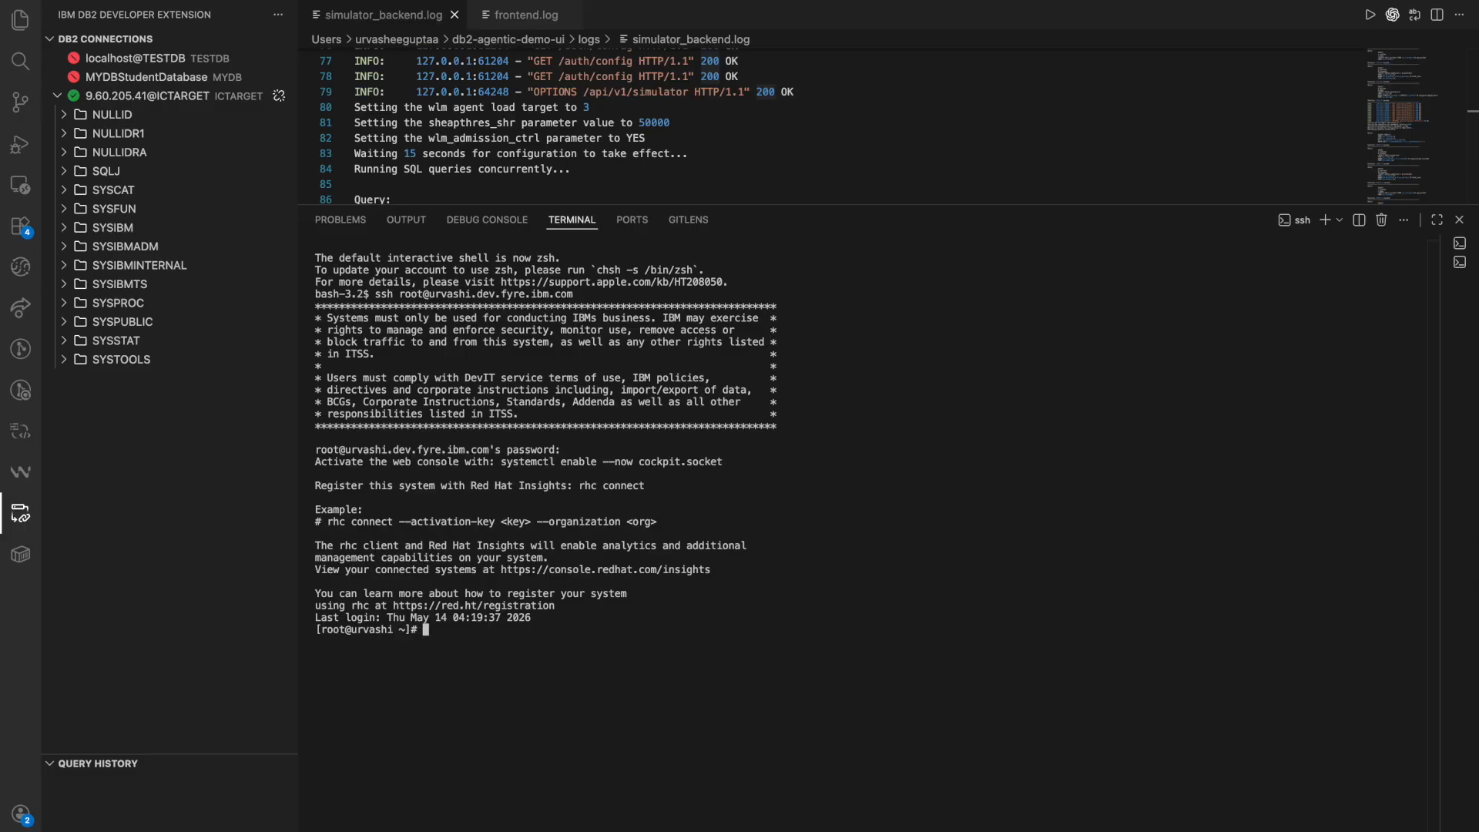
# List the home directory, change into ibm-db2GeniusHub, and run the ./setup.sh script.
pyautogui.write('ls')
pyautogui.press('Return')
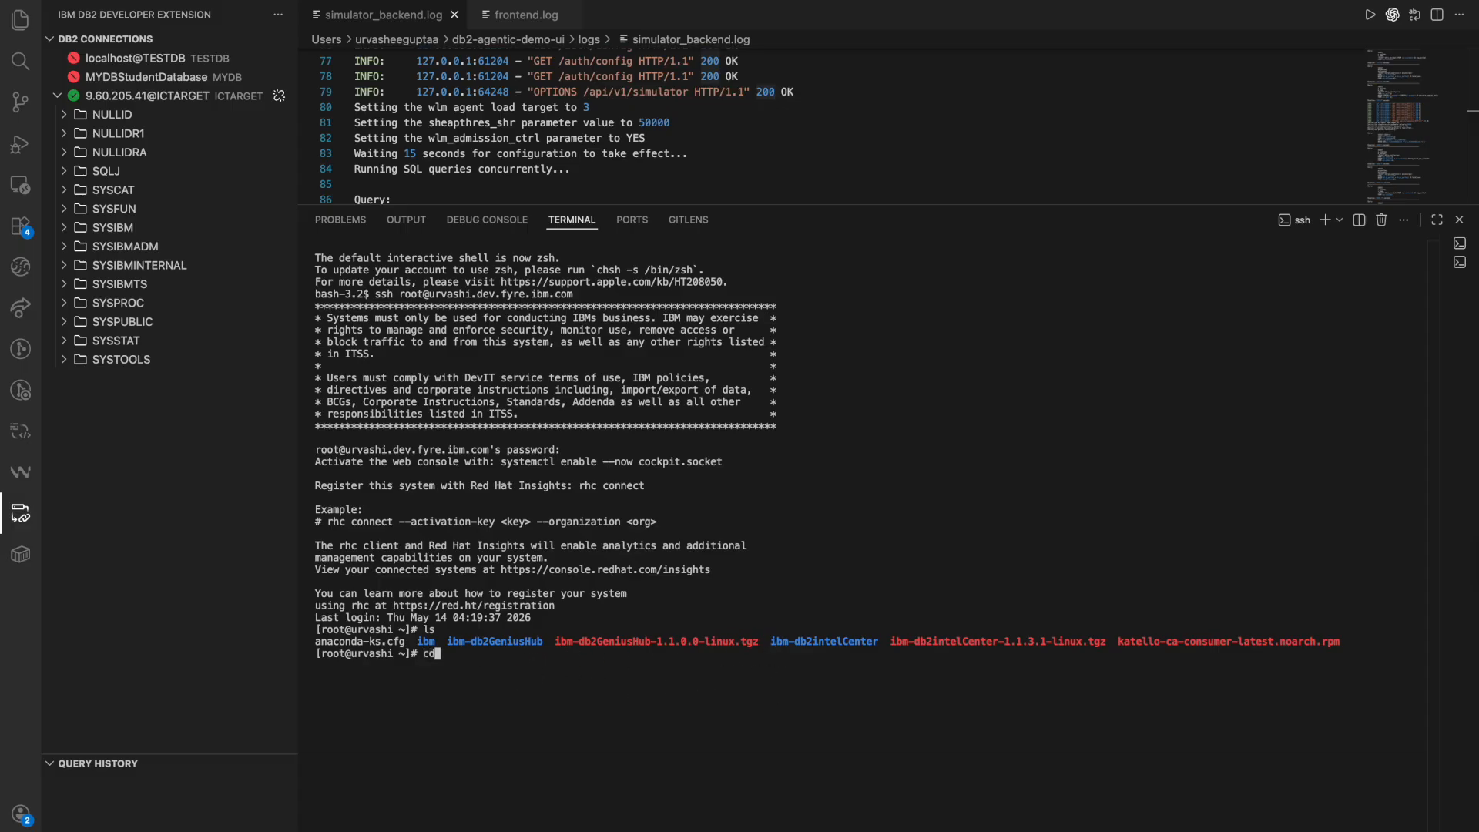
pyautogui.doubleClick(535, 643)
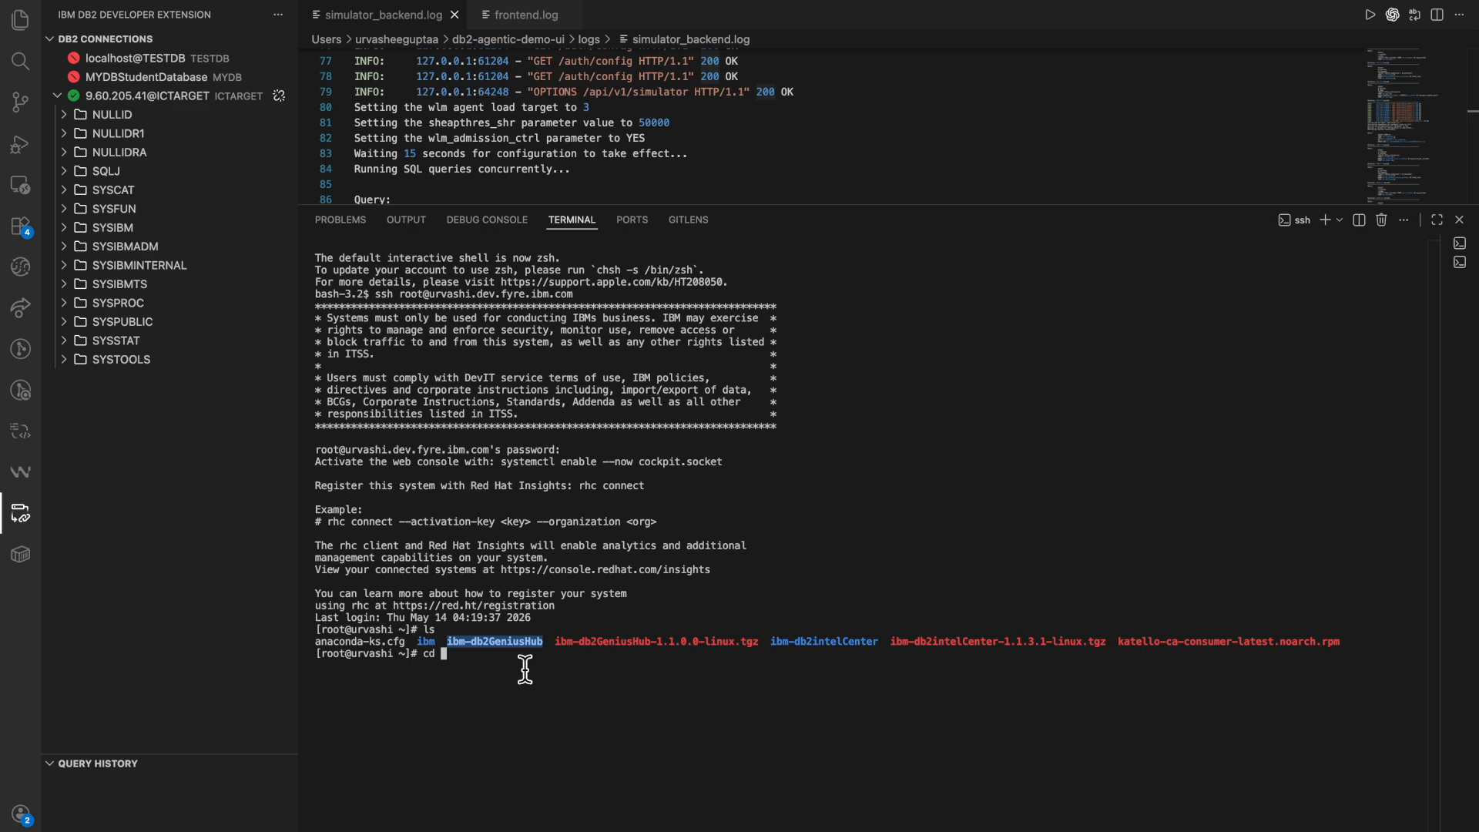
pyautogui.write('ibm-db2GeniusHub')
pyautogui.press('Return')
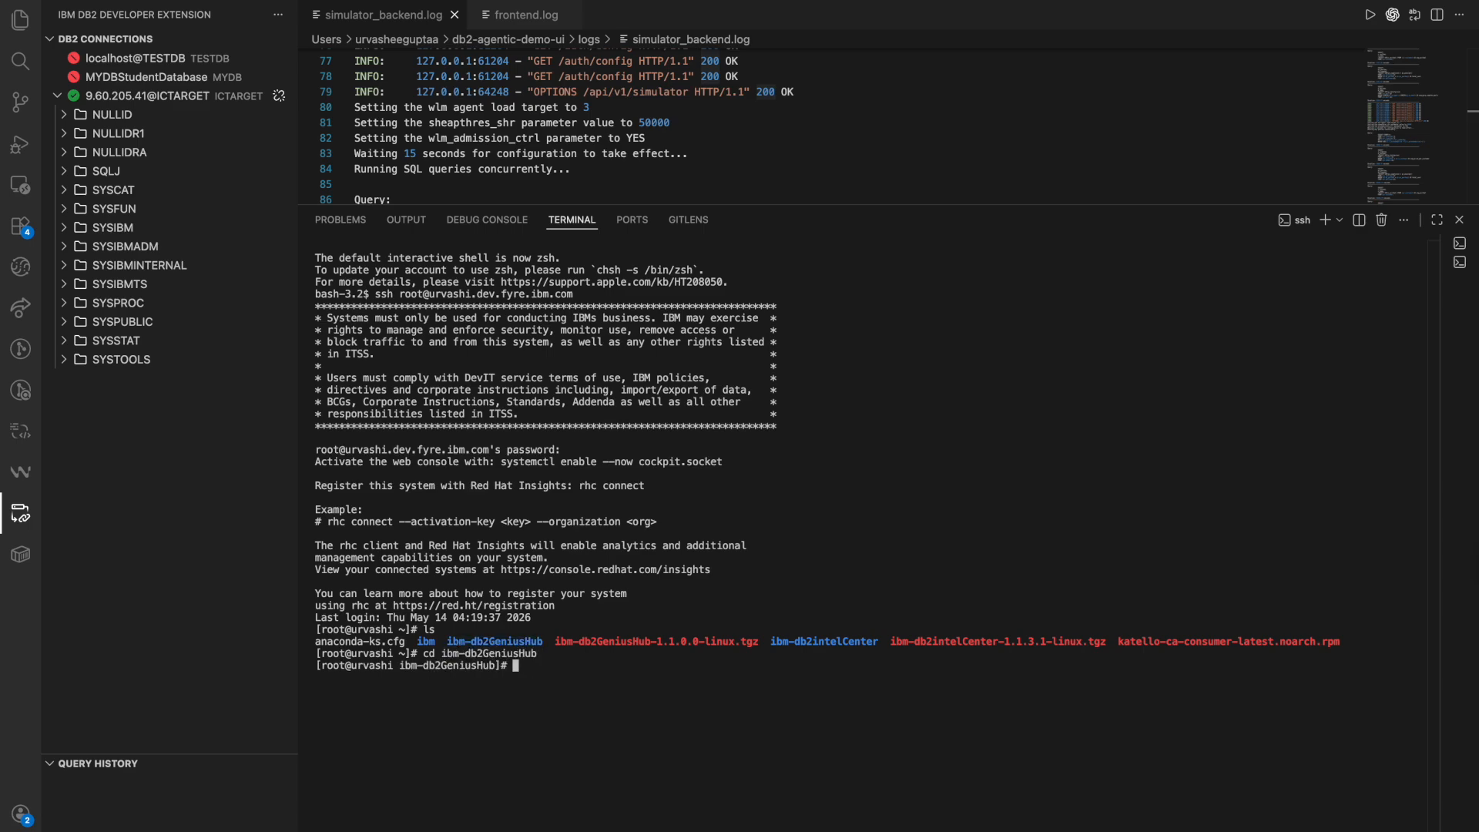
pyautogui.press('Return')
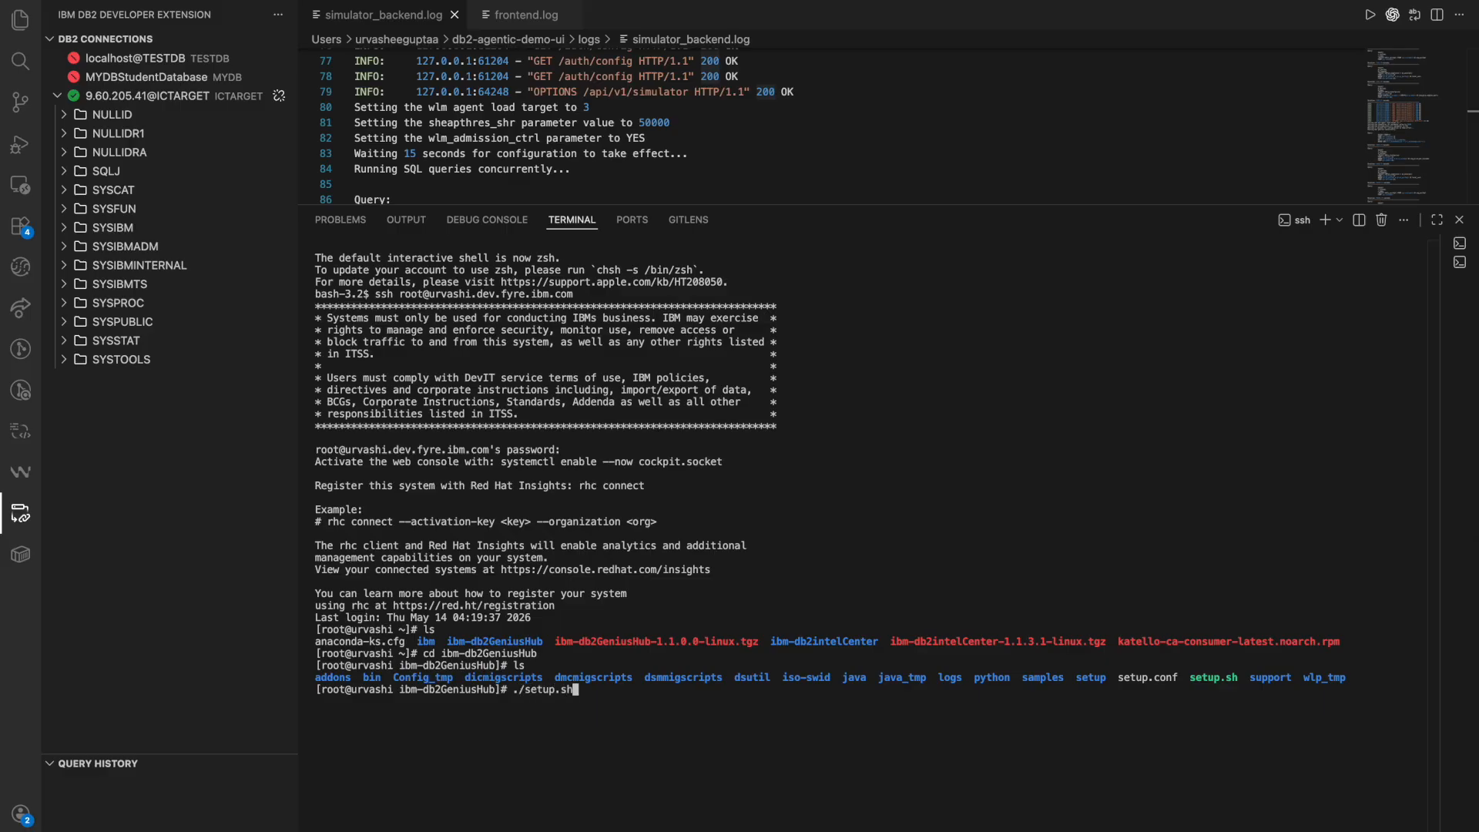
pyautogui.press('Return')
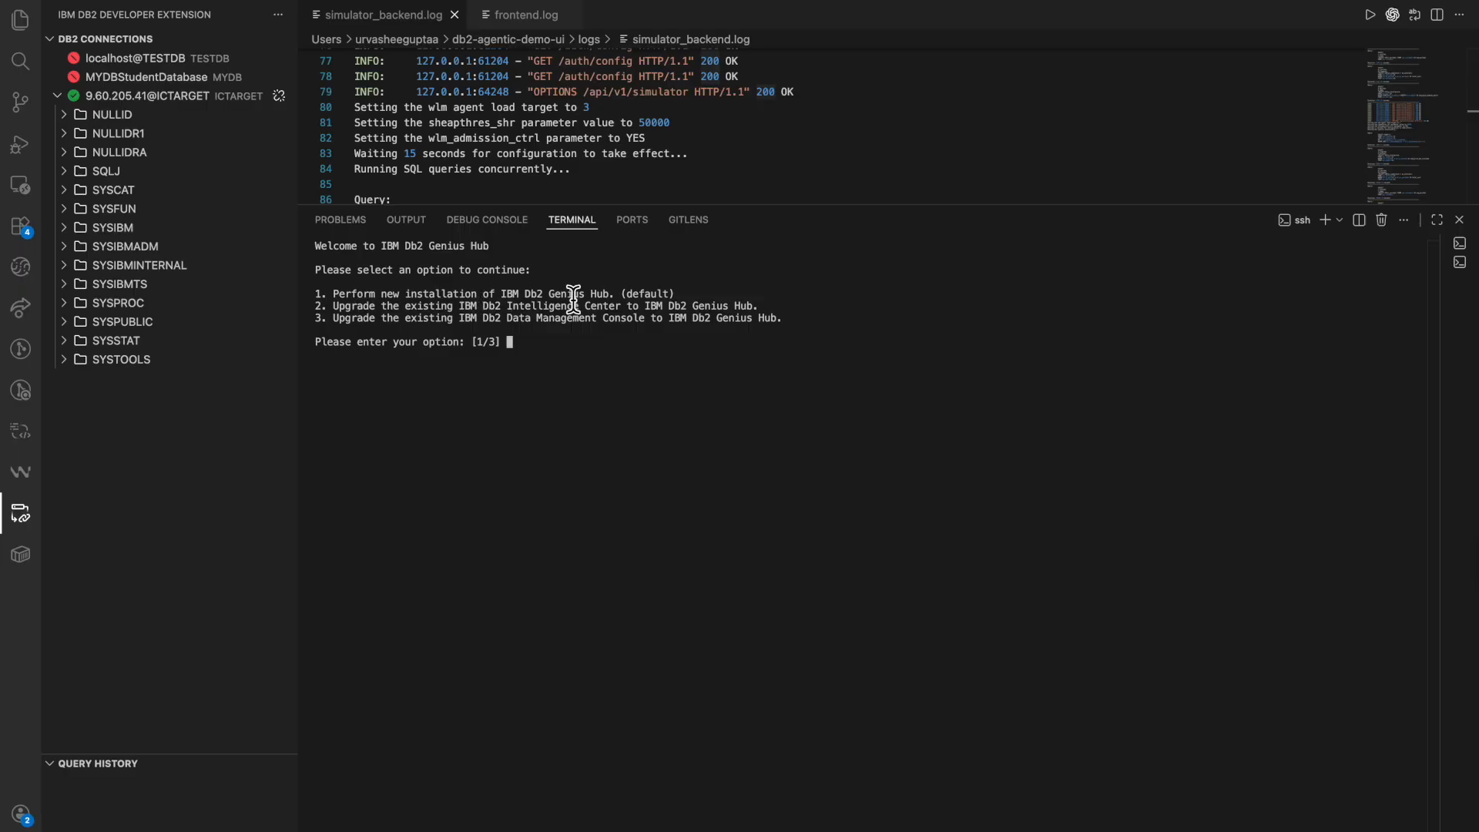
# Choose option 2 to upgrade the existing IBM Db2 Intelligence Center to IBM Db2 Genius Hub.
pyautogui.tripleClick(638, 295)
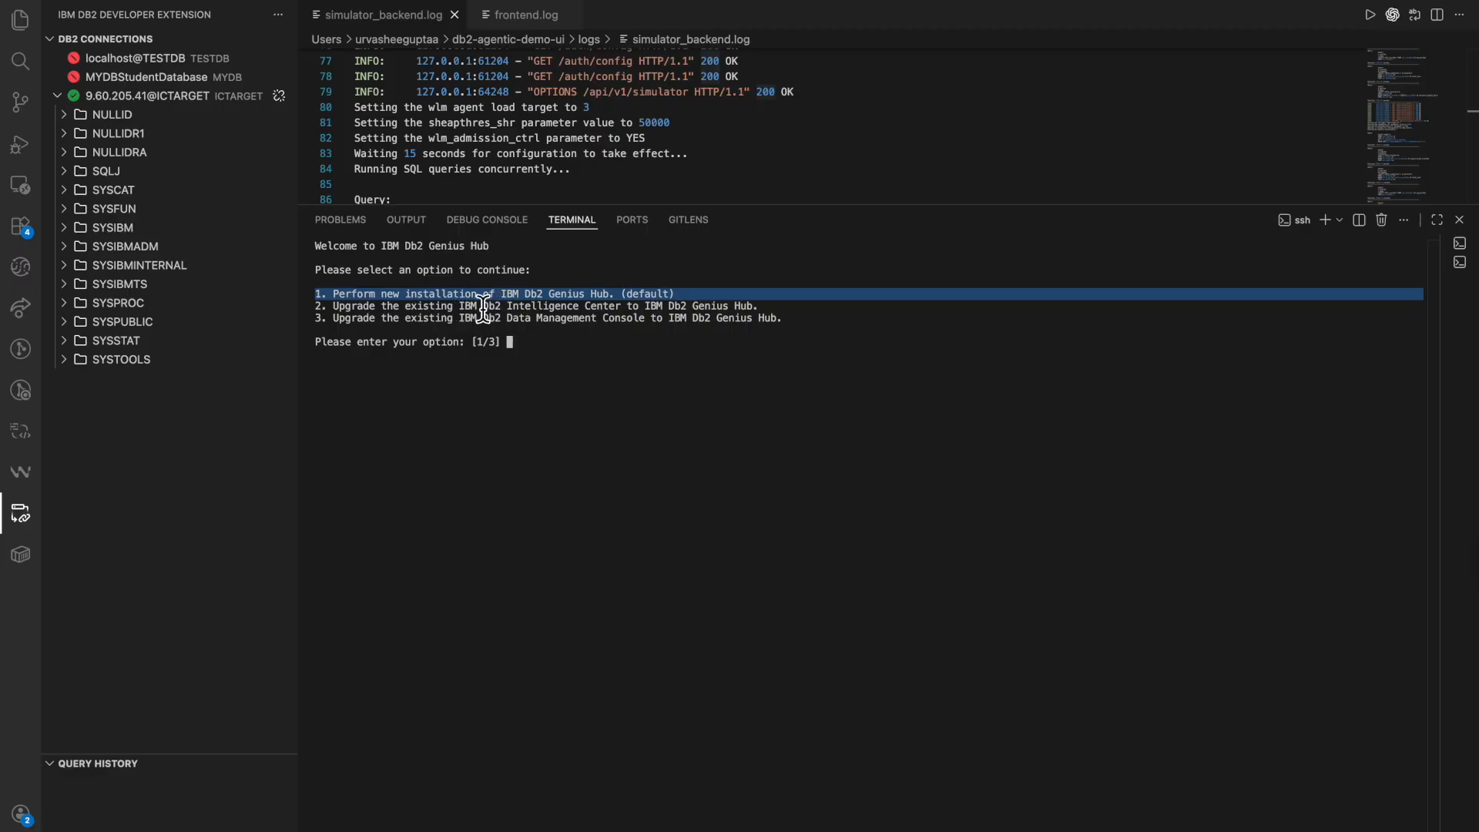
pyautogui.tripleClick(718, 308)
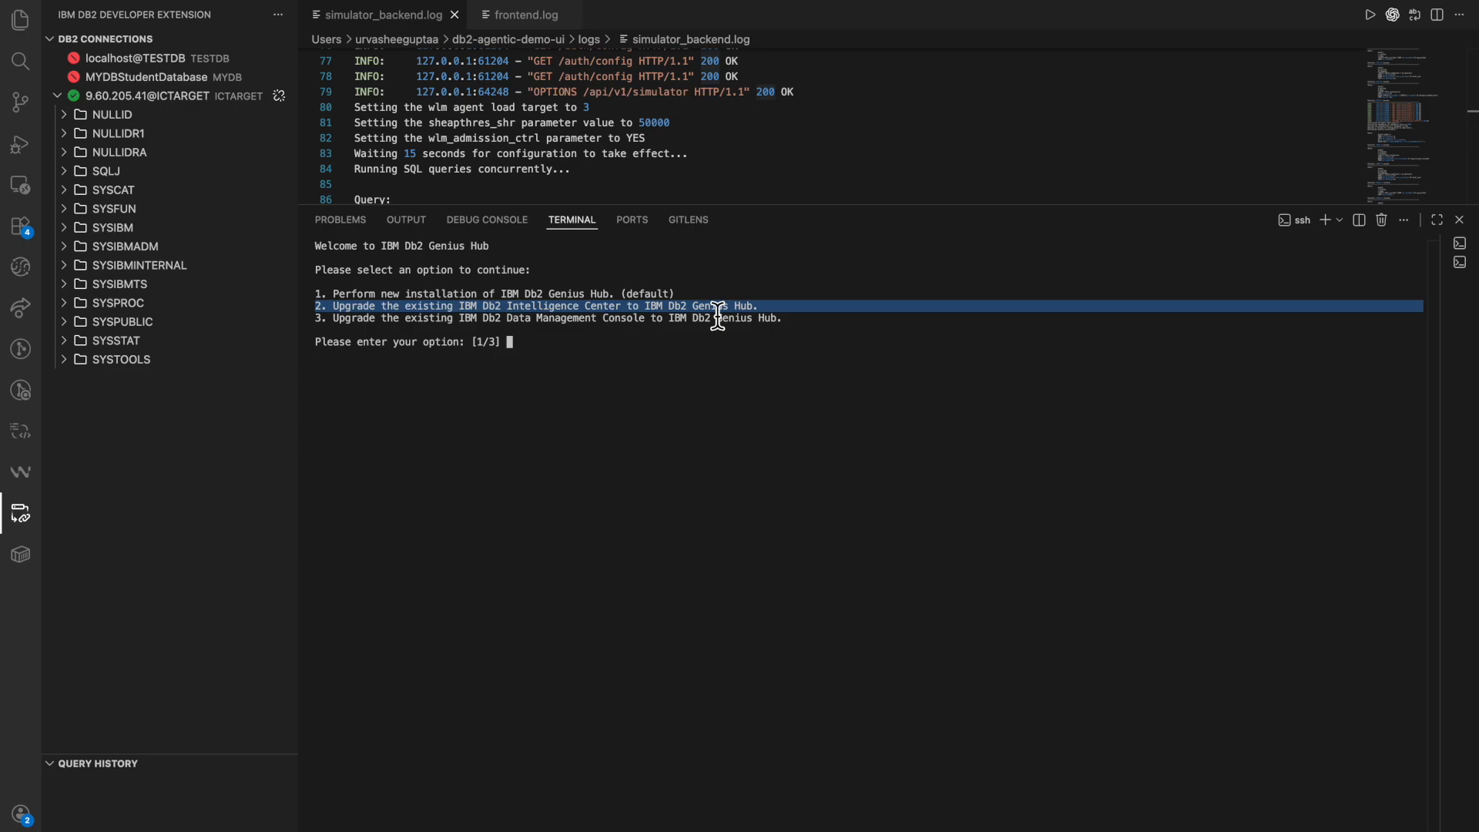
pyautogui.click(436, 320)
pyautogui.tripleClick(436, 319)
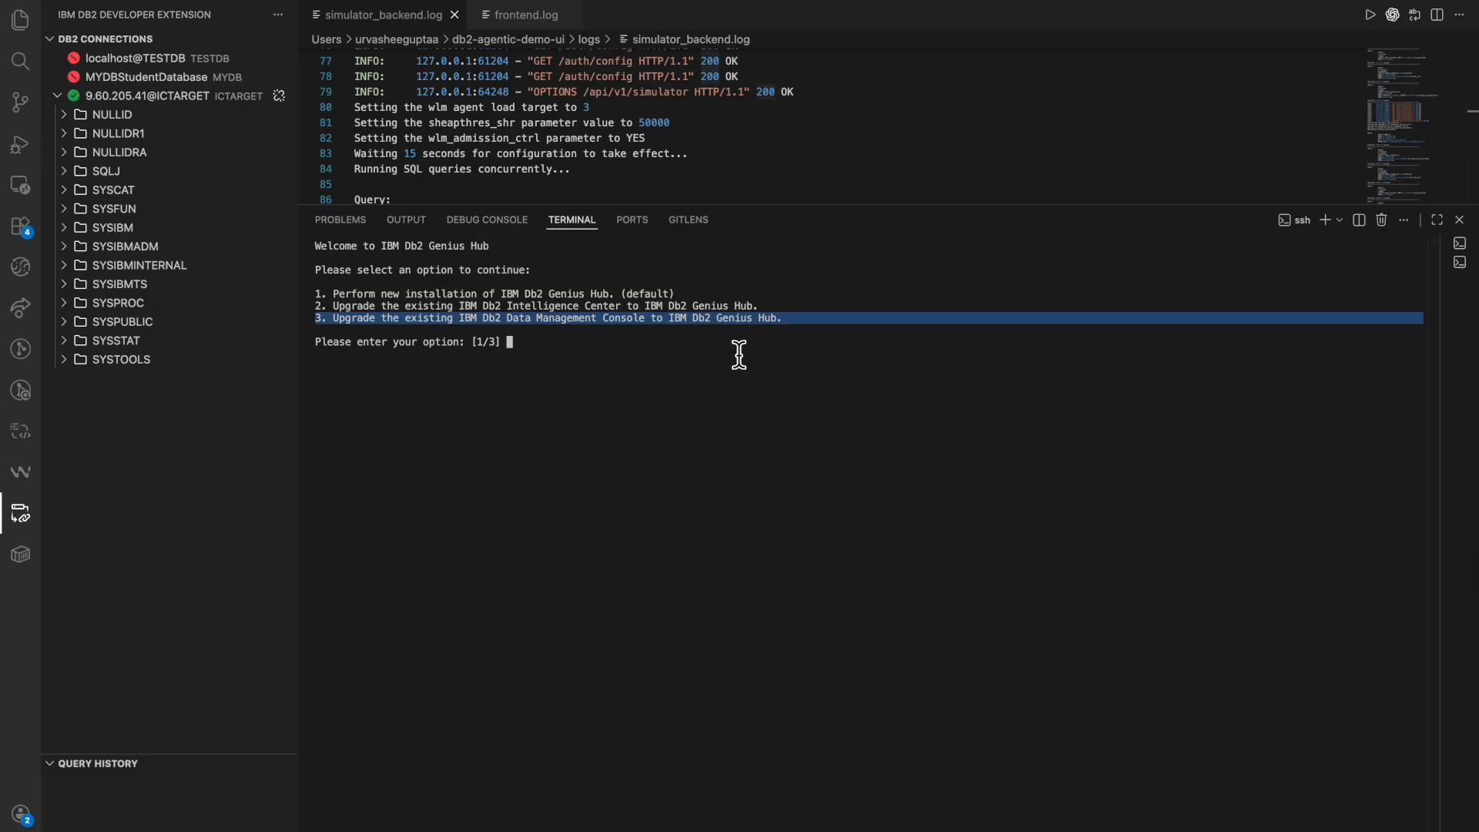
pyautogui.click(636, 354)
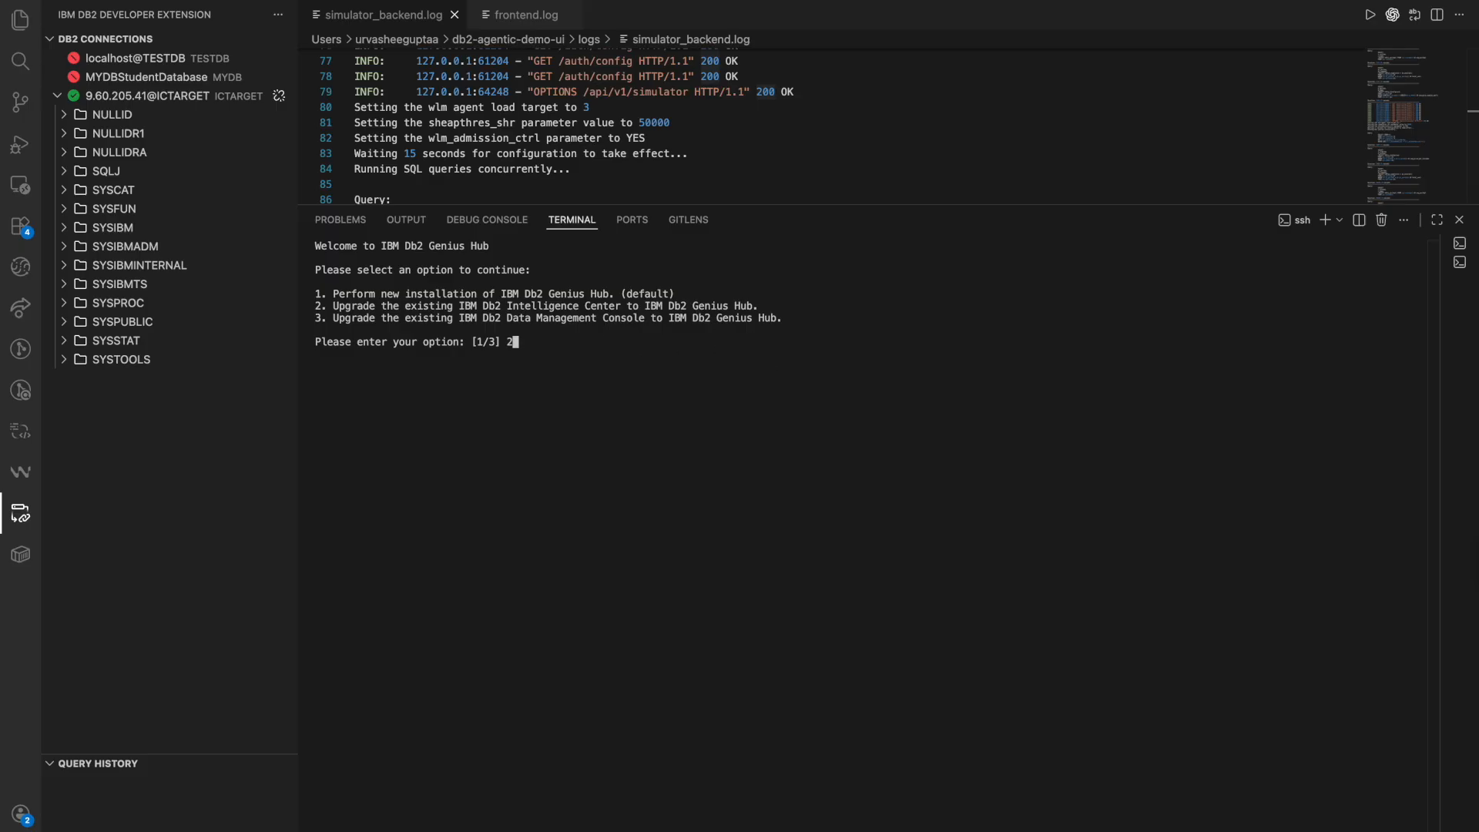
pyautogui.press('Return')
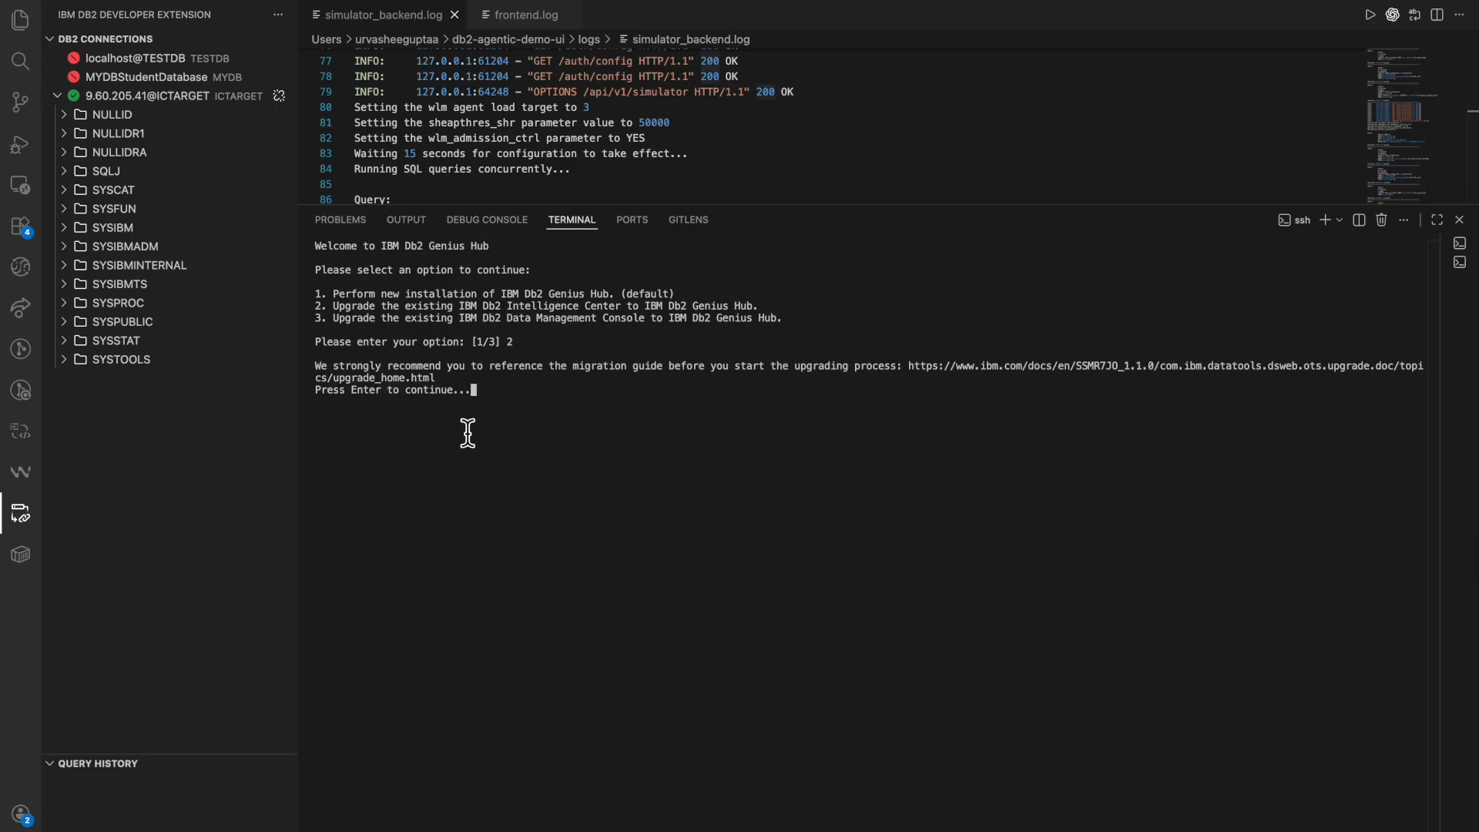
# Open the recommended migration guide URL in the browser and follow the link for migrating Intelligence Center to Genius Hub.
pyautogui.moveTo(448, 383); pyautogui.dragTo(914, 368)
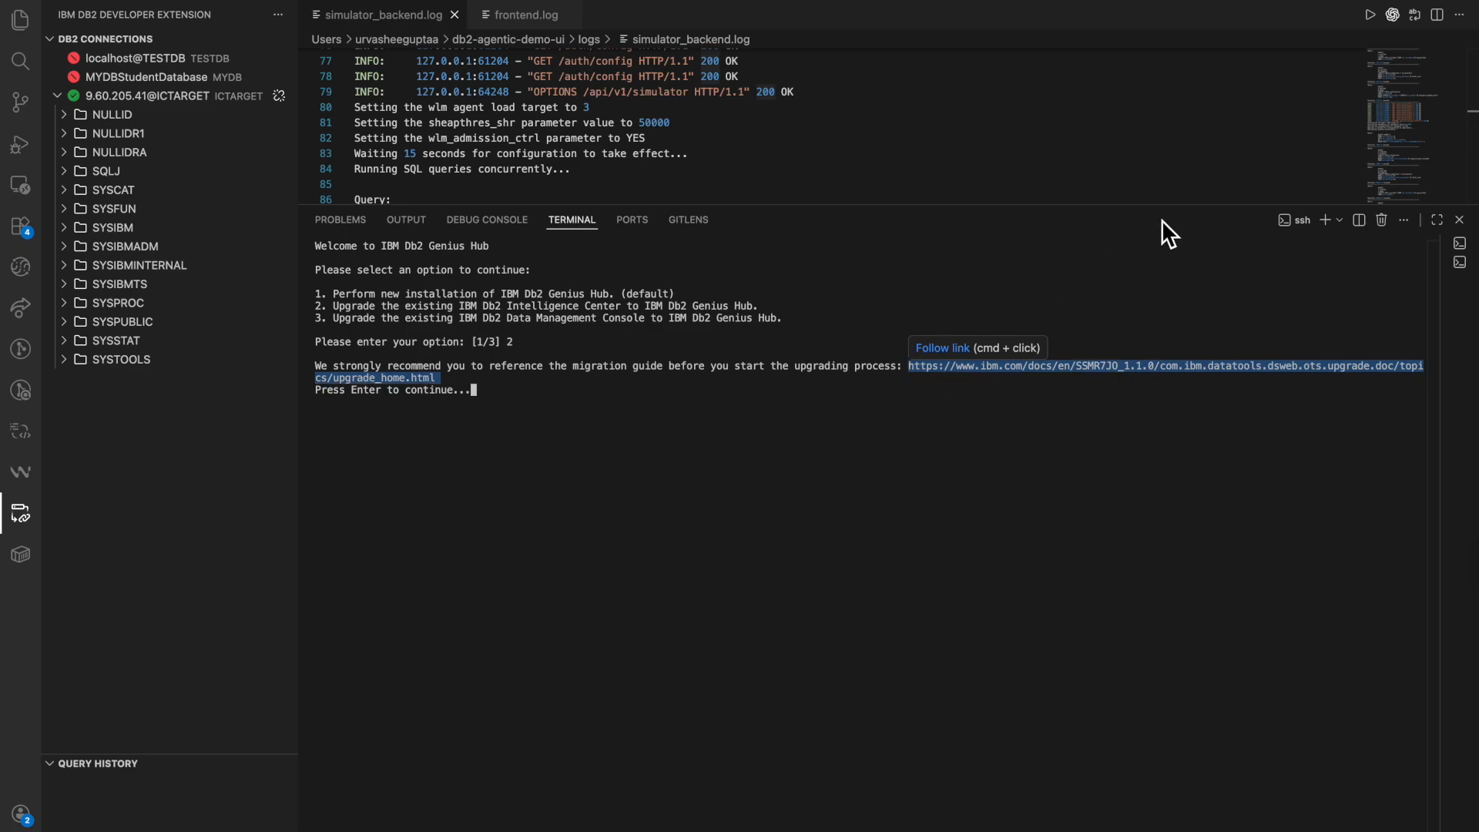
pyautogui.hotkey('ctrl', 'Right')
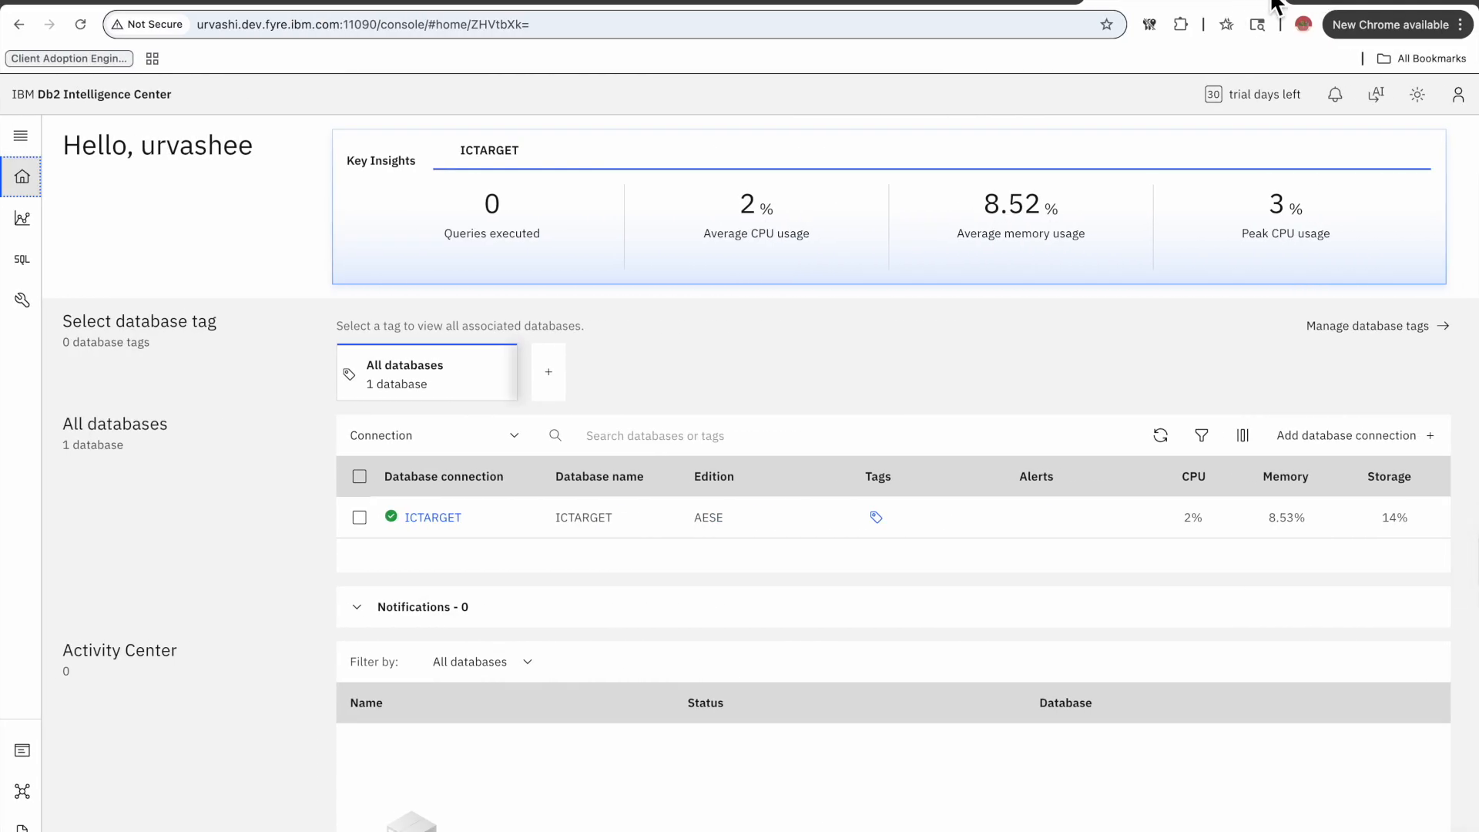
pyautogui.click(1308, 1)
pyautogui.write('https://www.ibm.com/docs/en/SSMR7JO_1.1.0/com.ibm.datatools.dsweb.ots.upgrade.doc/topics/upgrade_home.html')
pyautogui.press('Return')
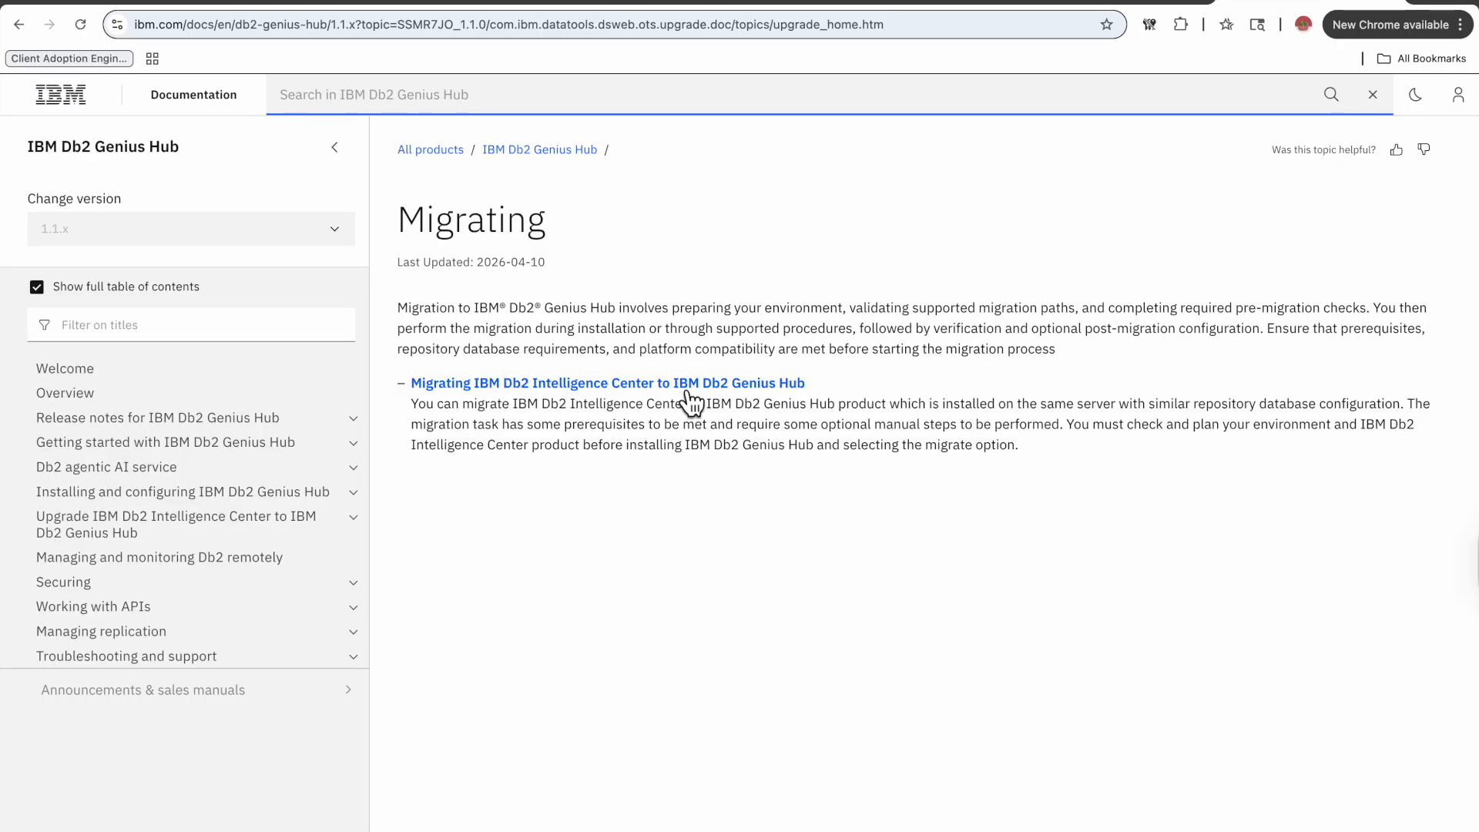
pyautogui.click(733, 391)
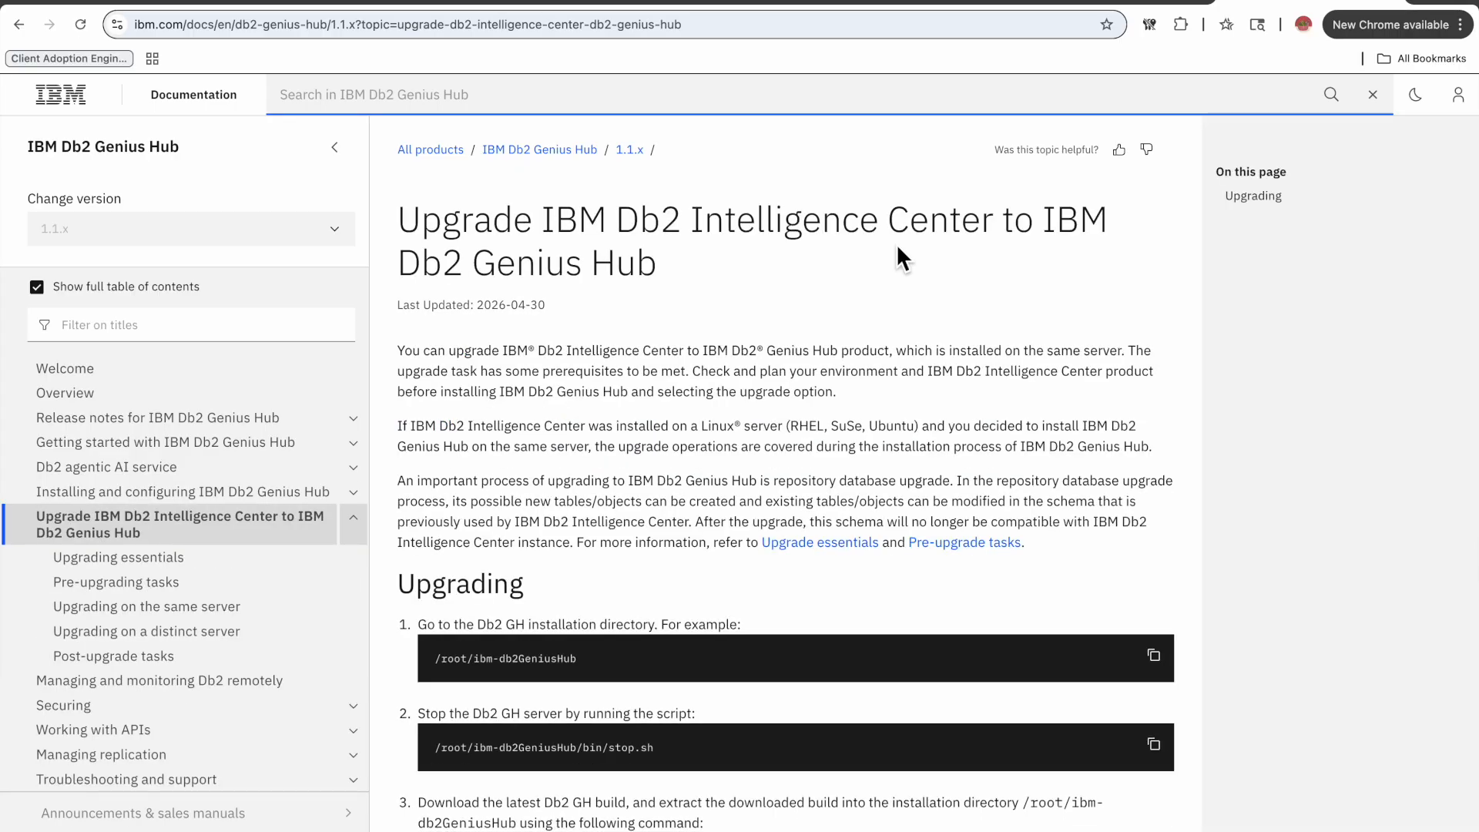
# Read the Upgrading steps in the documentation, selecting the stop script path.
pyautogui.scroll(-2, 769, 638)
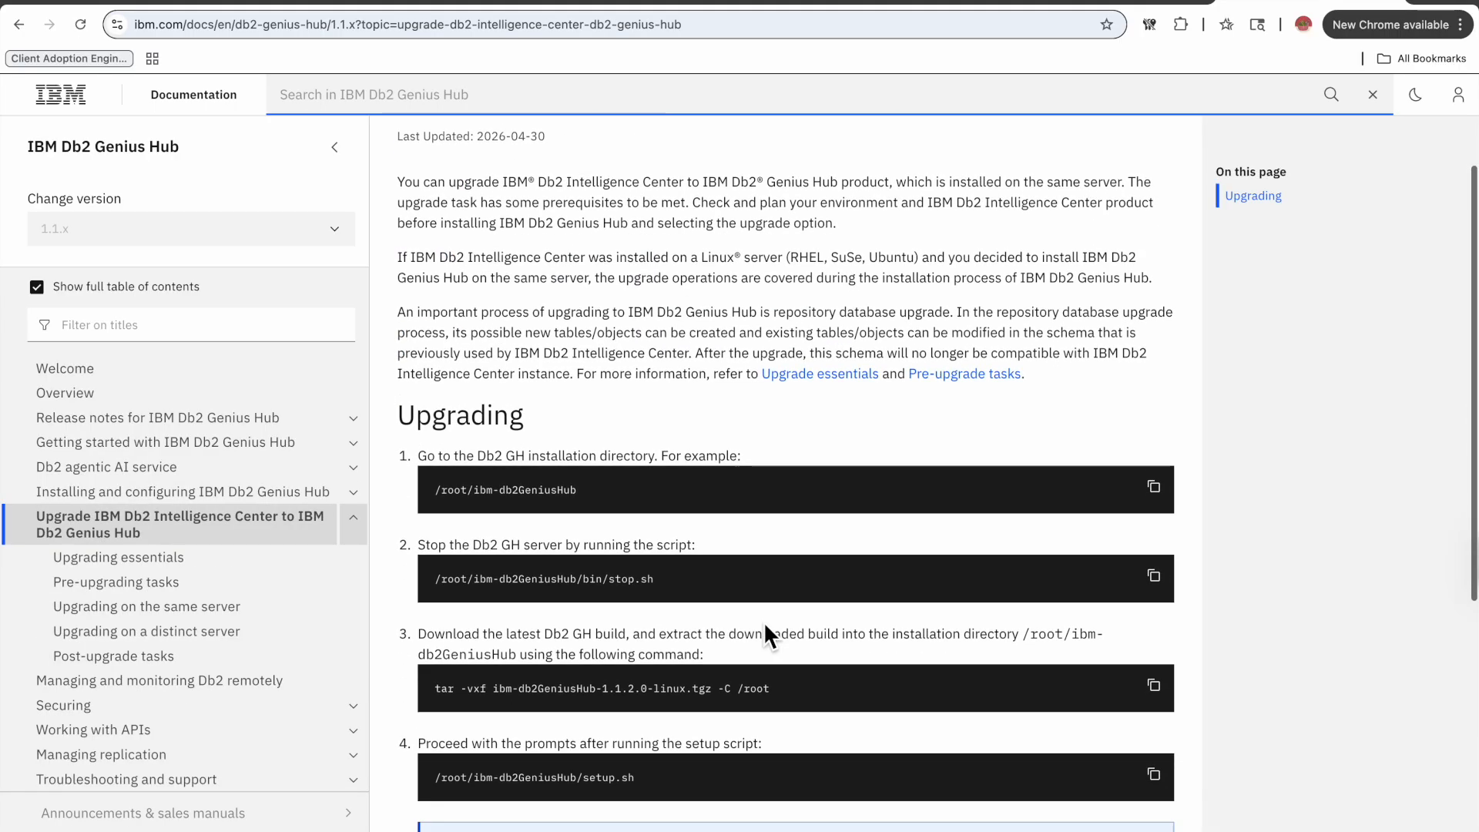
pyautogui.tripleClick(532, 461)
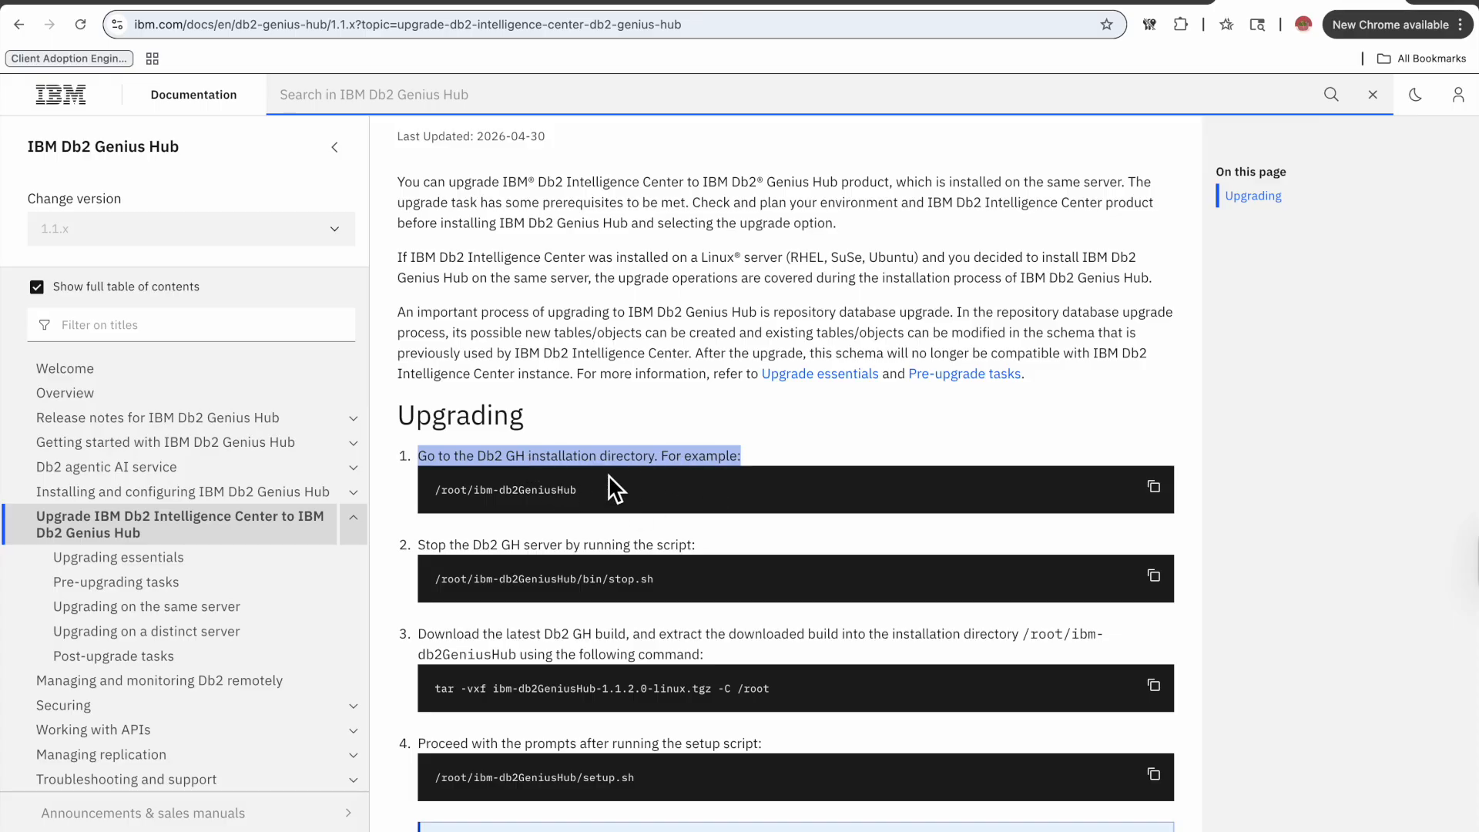
pyautogui.hotkey('ctrl', 'Left')
pyautogui.click(535, 396)
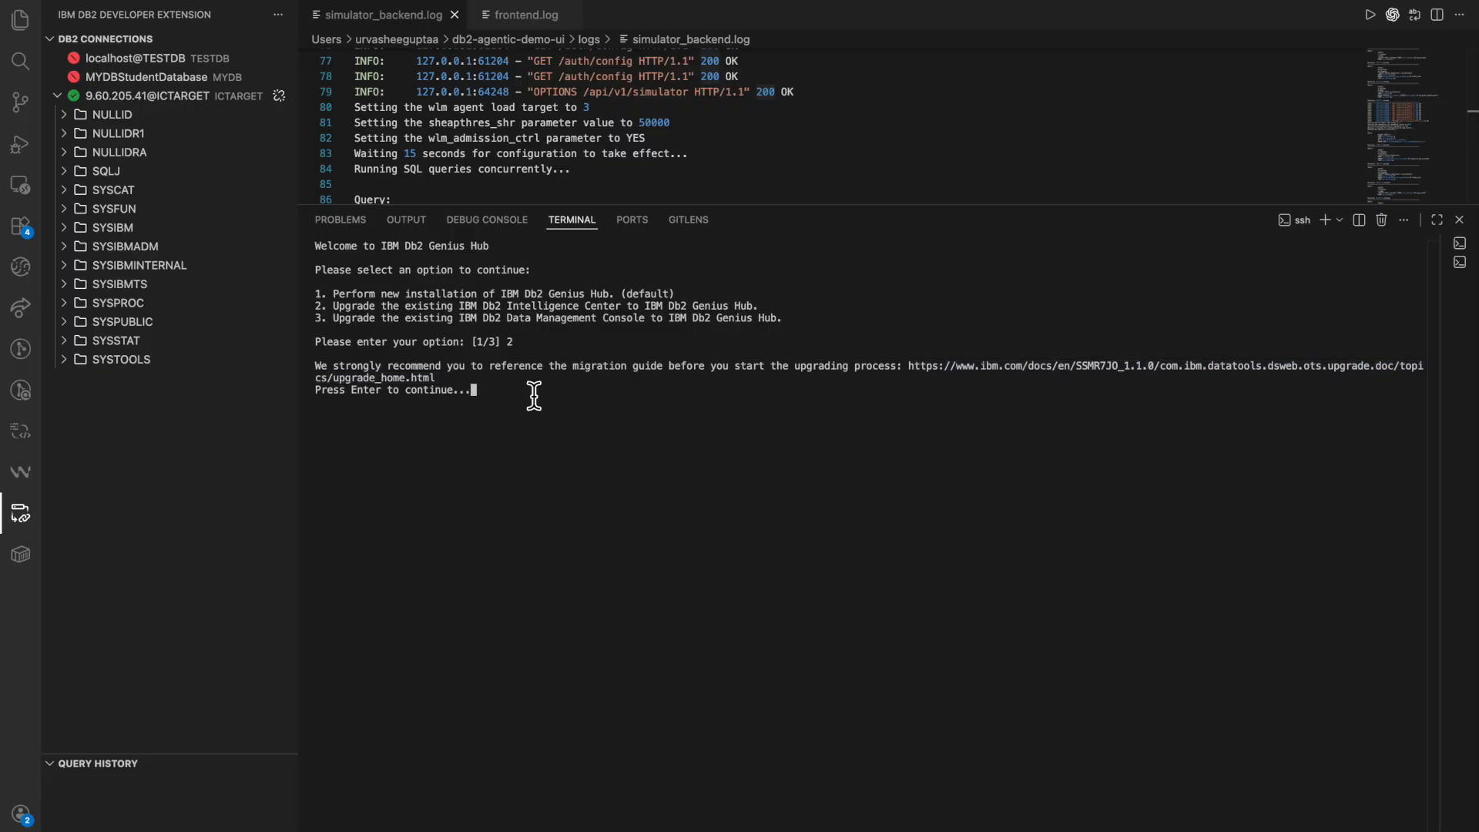
pyautogui.hotkey('ctrl', 'Right')
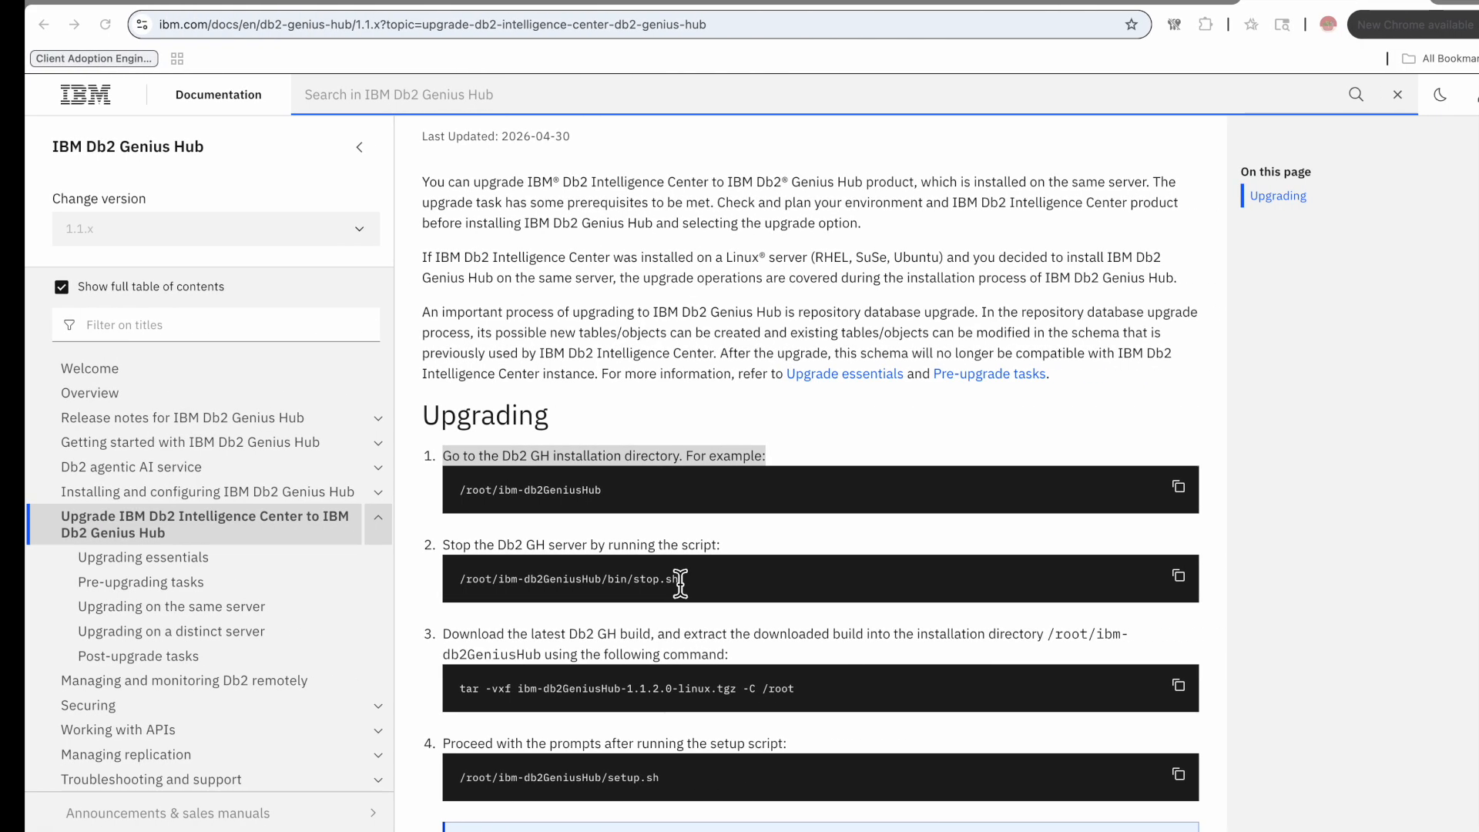
pyautogui.click(582, 584)
pyautogui.tripleClick(583, 584)
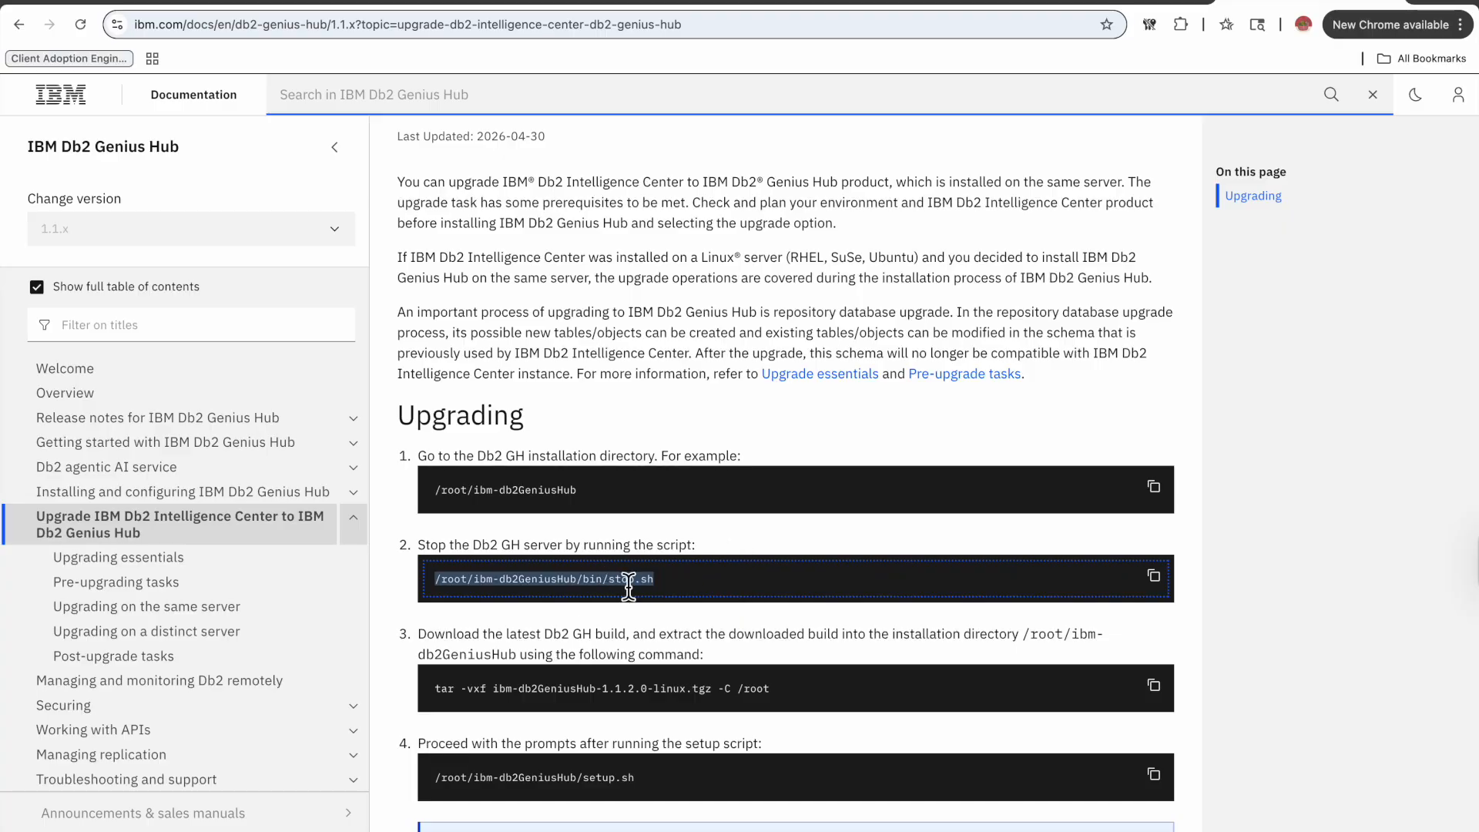
# In a second terminal, go to the ibm-db2GeniusHub bin directory and run ./stop.sh to stop the server.
pyautogui.write('cd bin')
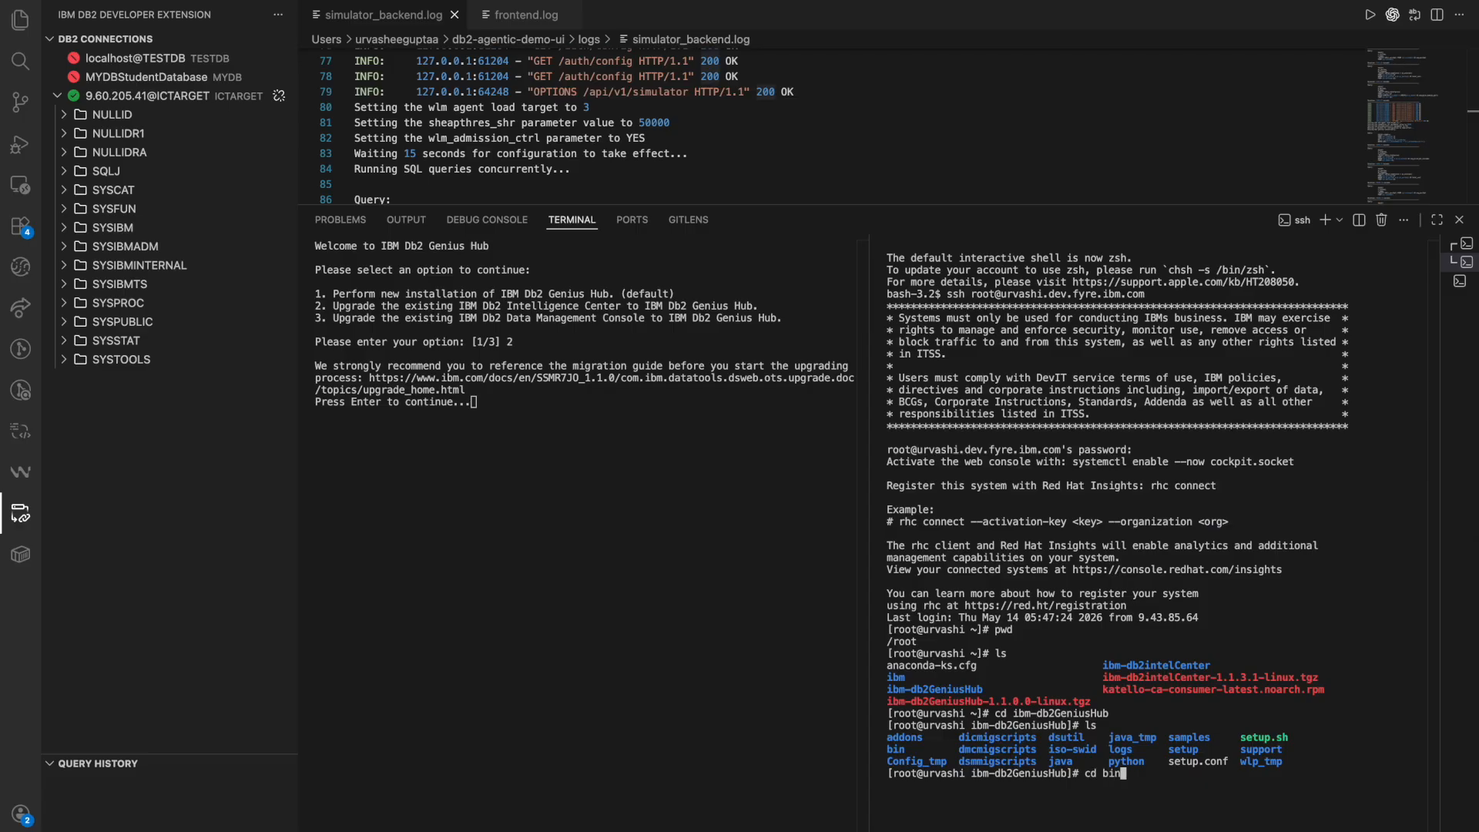
pyautogui.press('Return')
pyautogui.write('ls')
pyautogui.press('Return')
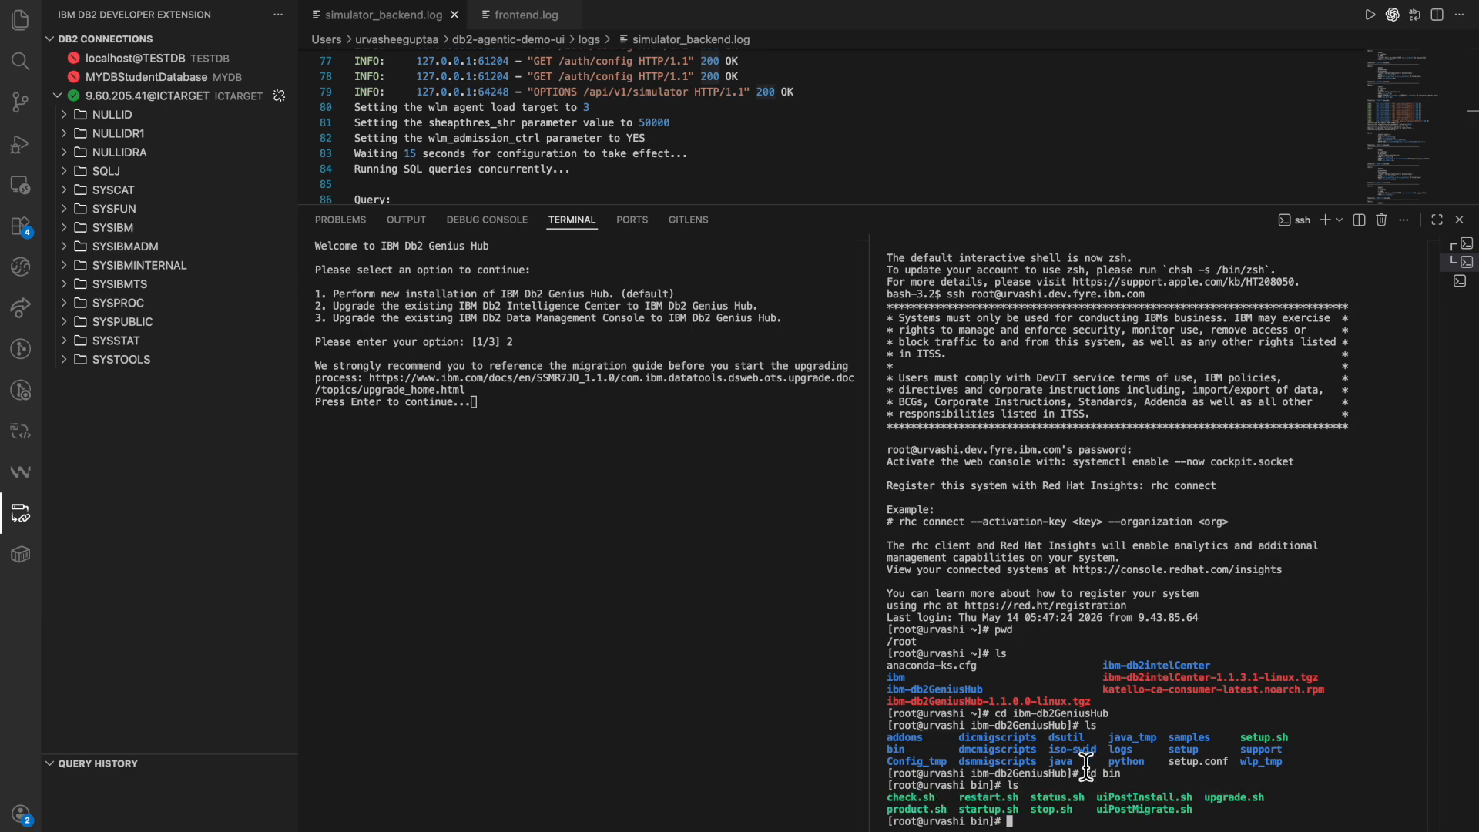
pyautogui.write('./')
pyautogui.press('Return')
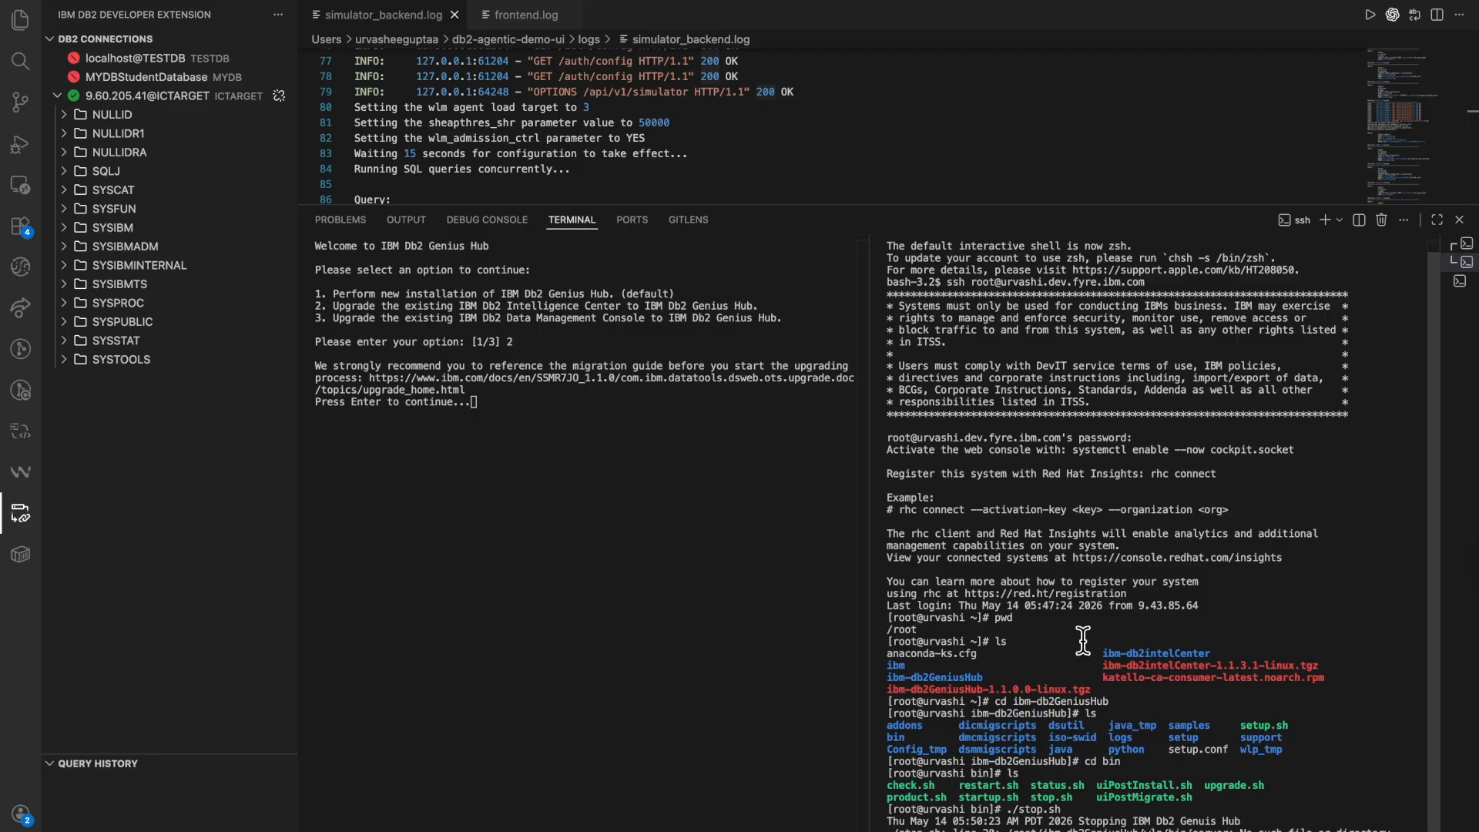
# Review the documentation's steps for extracting the new Db2 GH build and running the setup script.
pyautogui.hotkey('ctrl', 'Right')
pyautogui.scroll(-1, 617, 668)
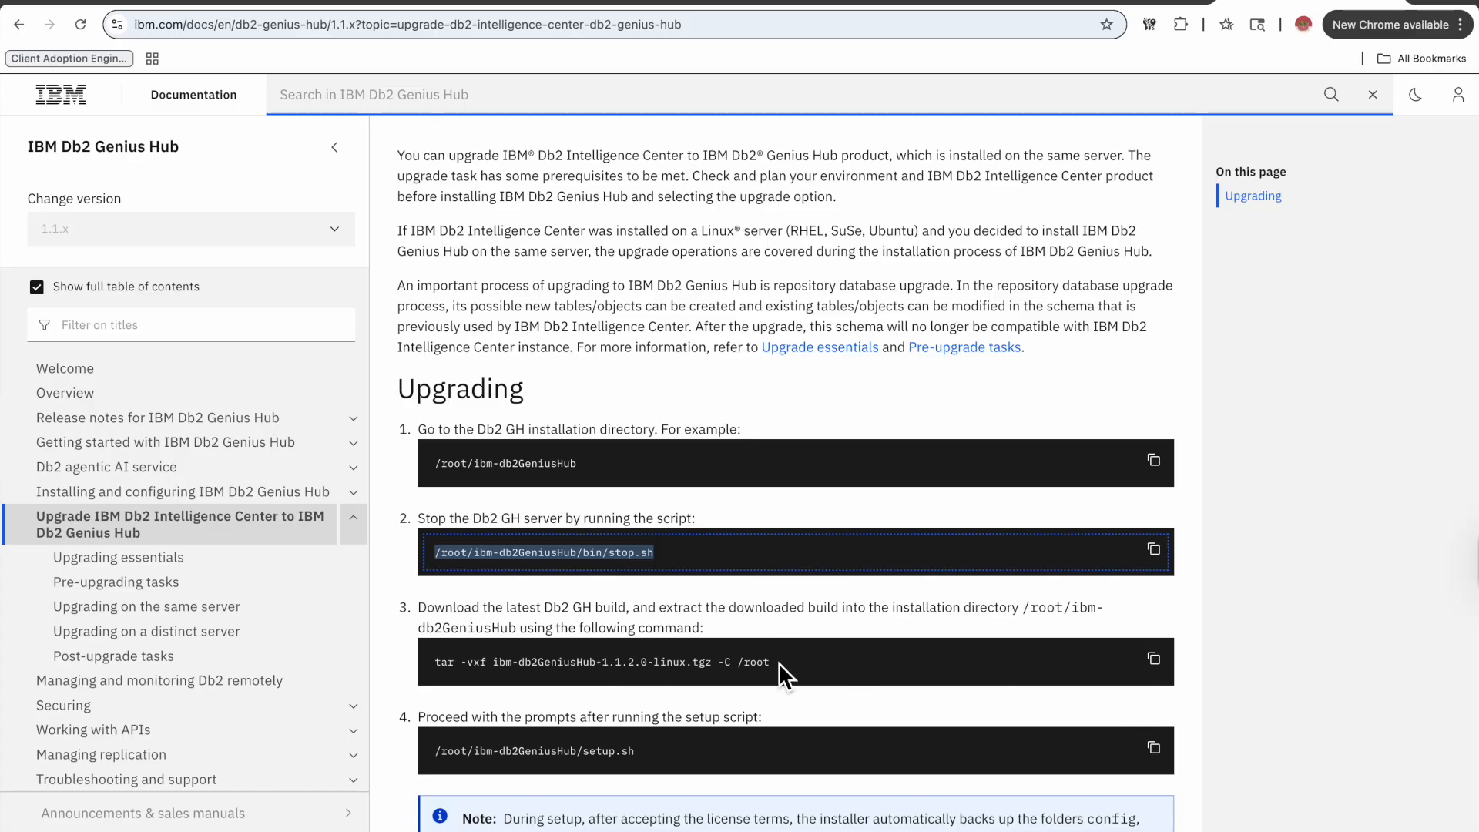
pyautogui.tripleClick(730, 662)
pyautogui.scroll(-1, 751, 644)
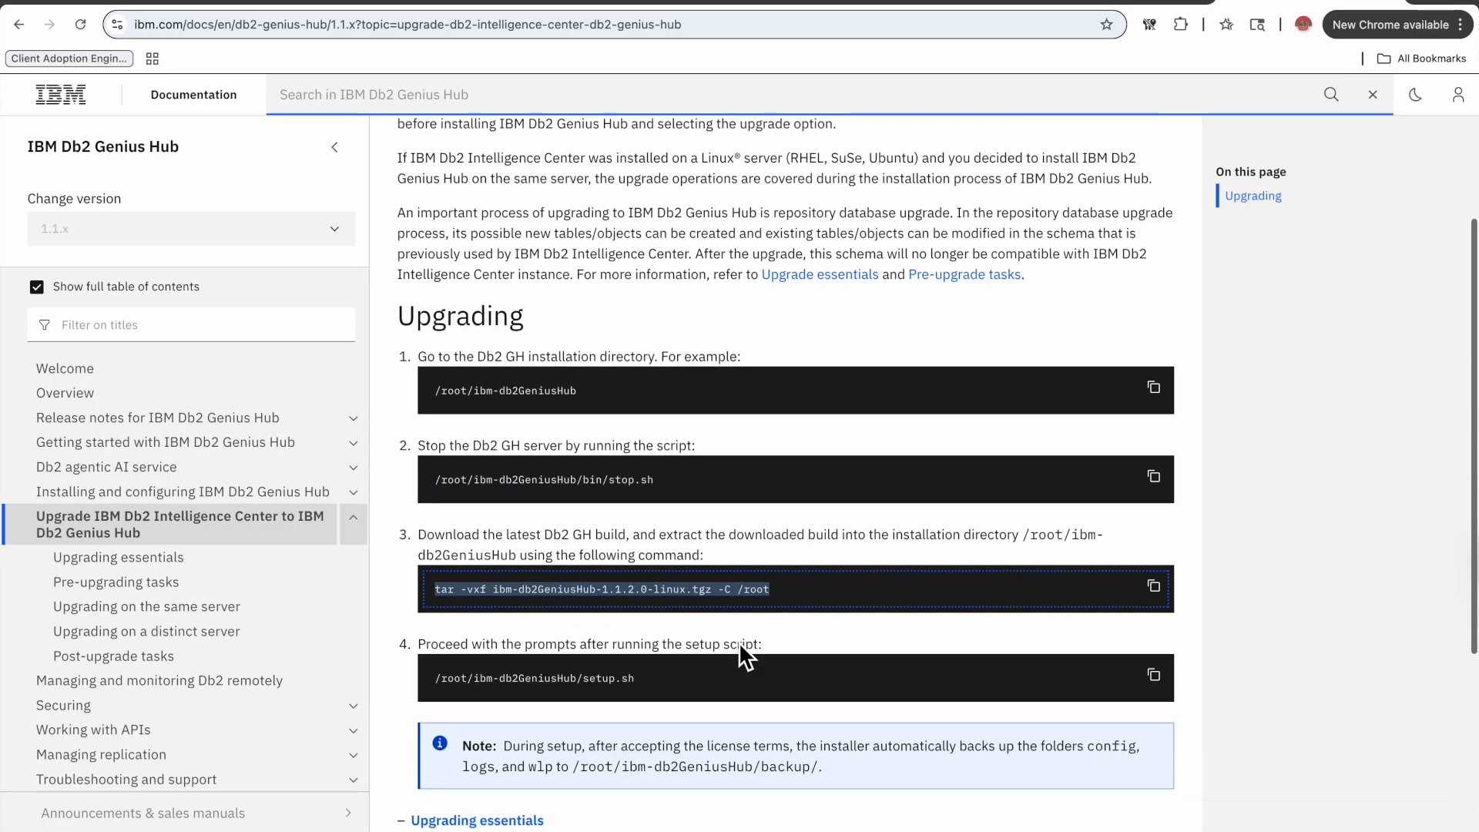
pyautogui.scroll(-1, 738, 644)
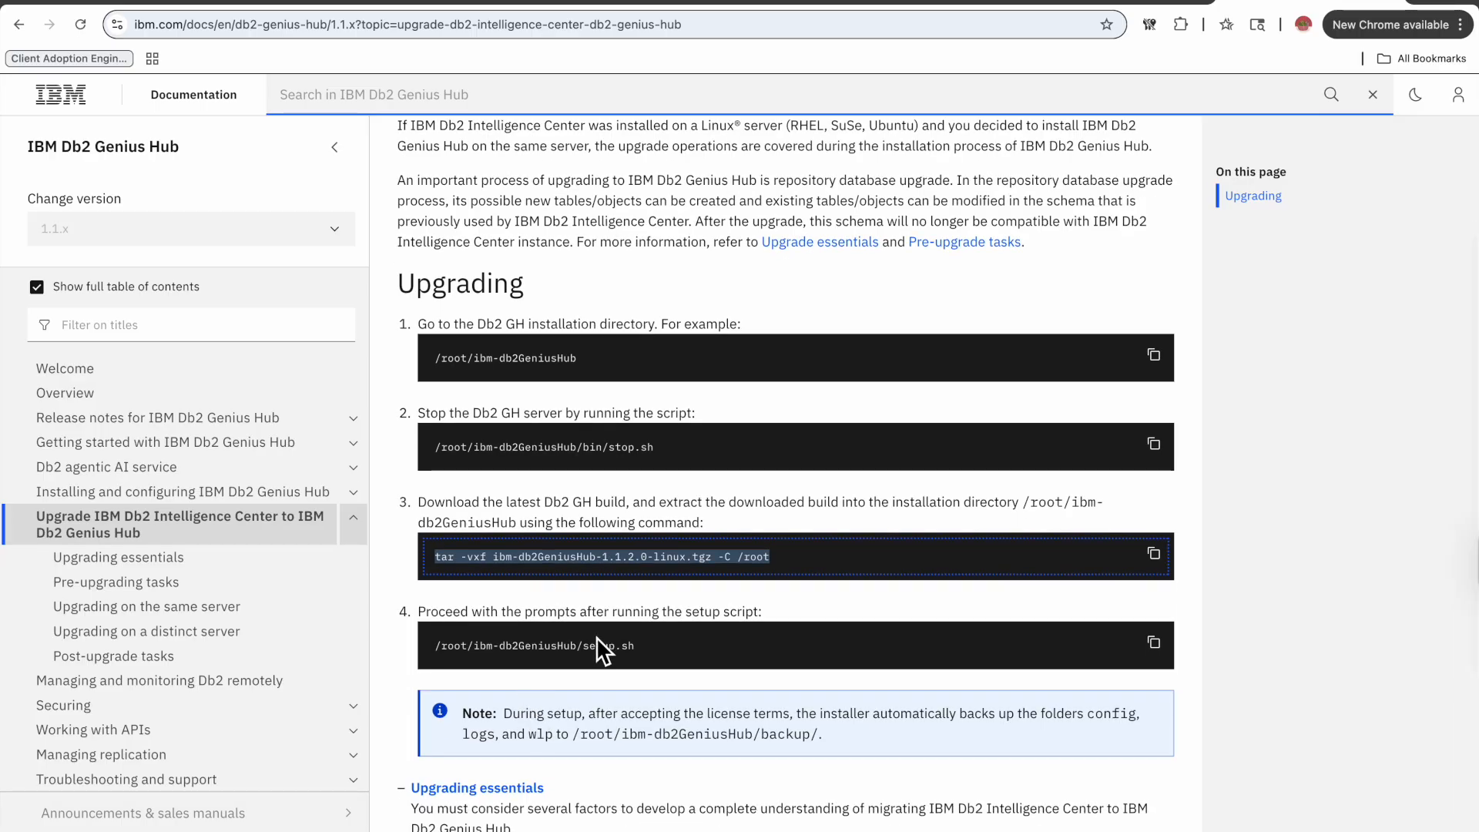
pyautogui.tripleClick(581, 650)
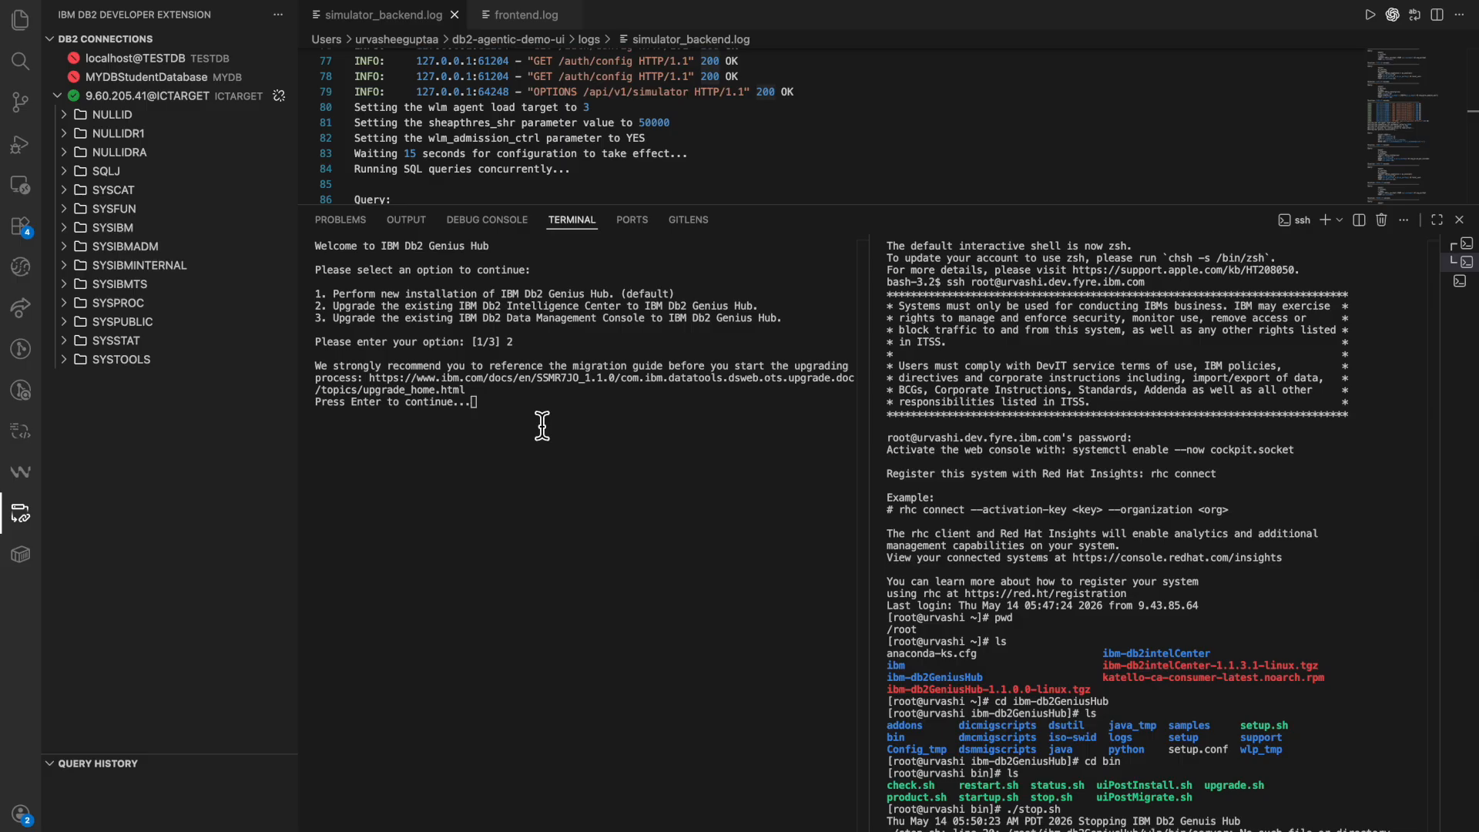
# Continue past the migration guide notice and enter the Intelligence Center installation path /root/ibm-db2intelCenter to confirm the upgrade.
pyautogui.press('Return')
pyautogui.click(463, 393)
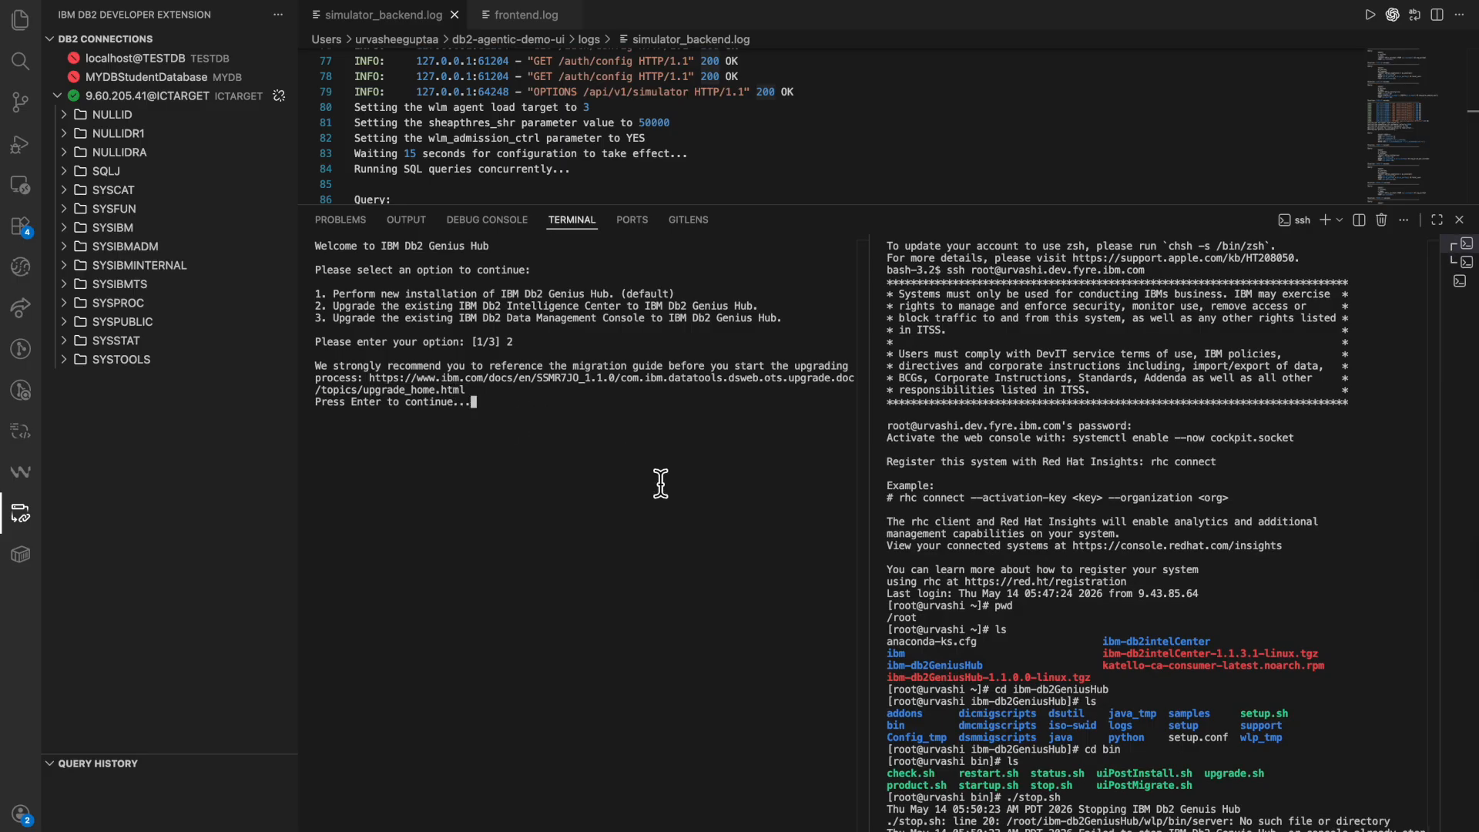
pyautogui.press('Return')
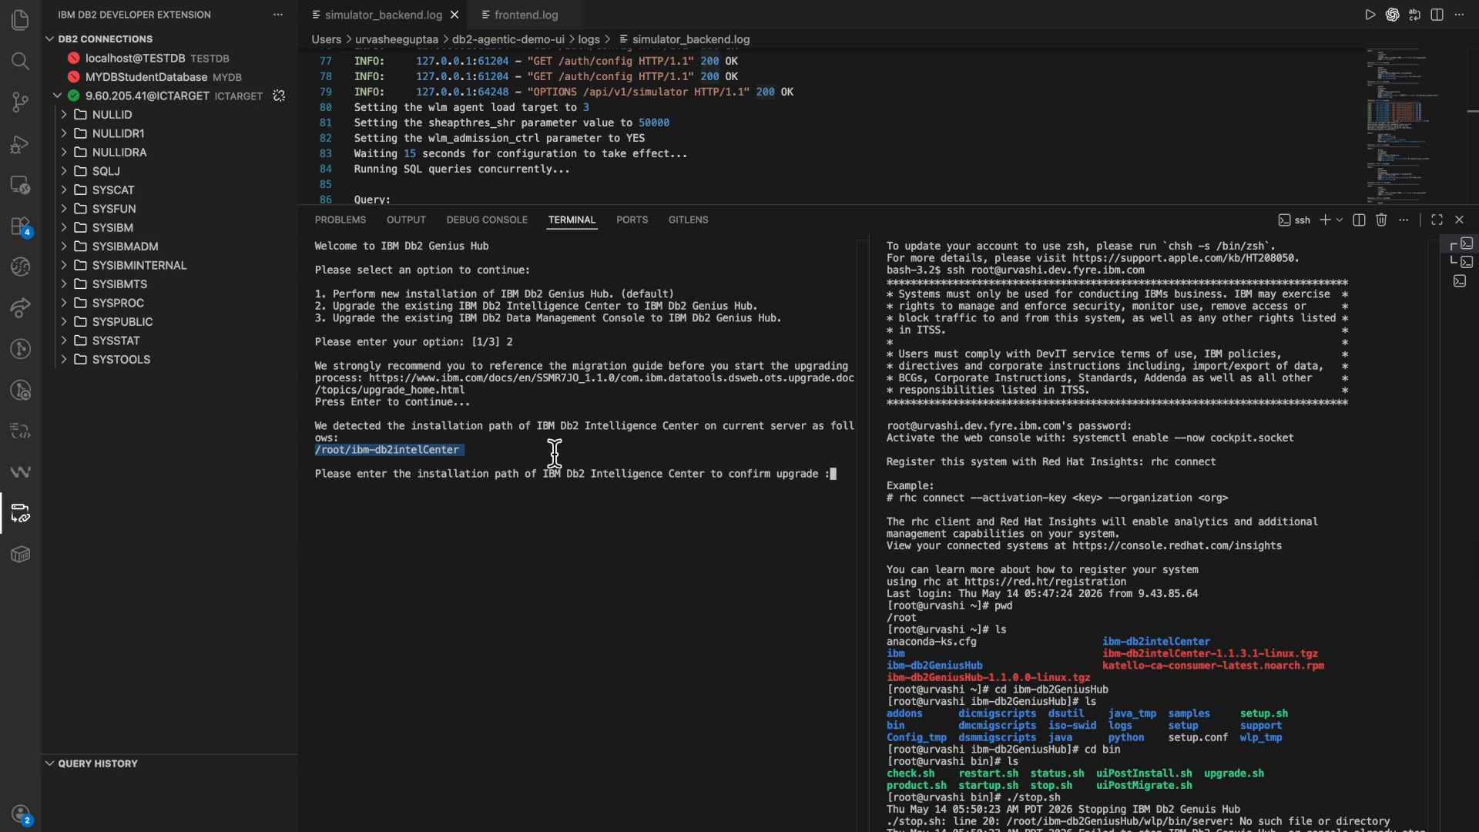
pyautogui.click(839, 487)
pyautogui.write('/root/ibm-db2intelCenter')
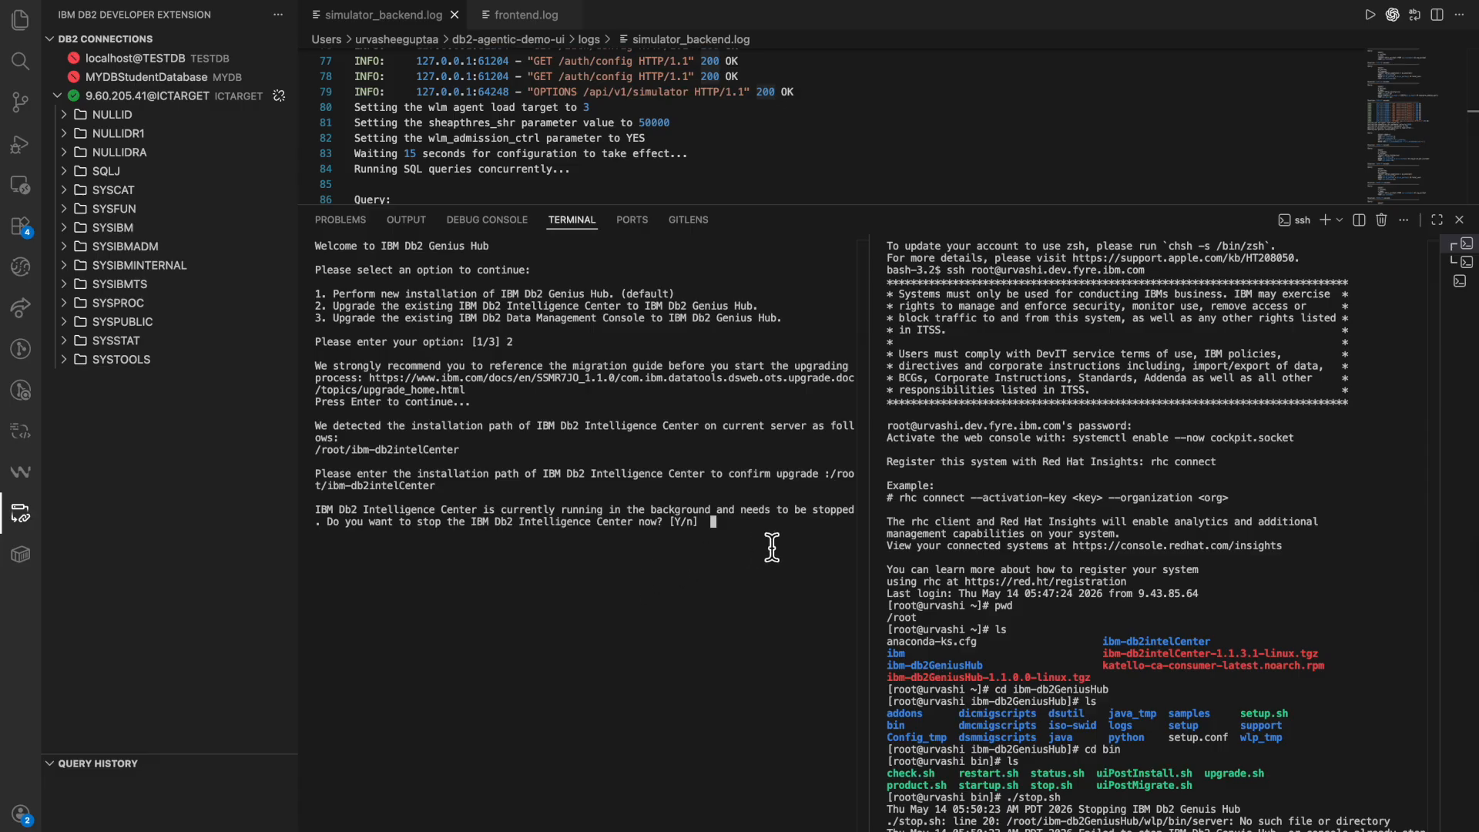
# Agree to stop the running IBM Db2 Intelligence Center with Y.
pyautogui.tripleClick(500, 517)
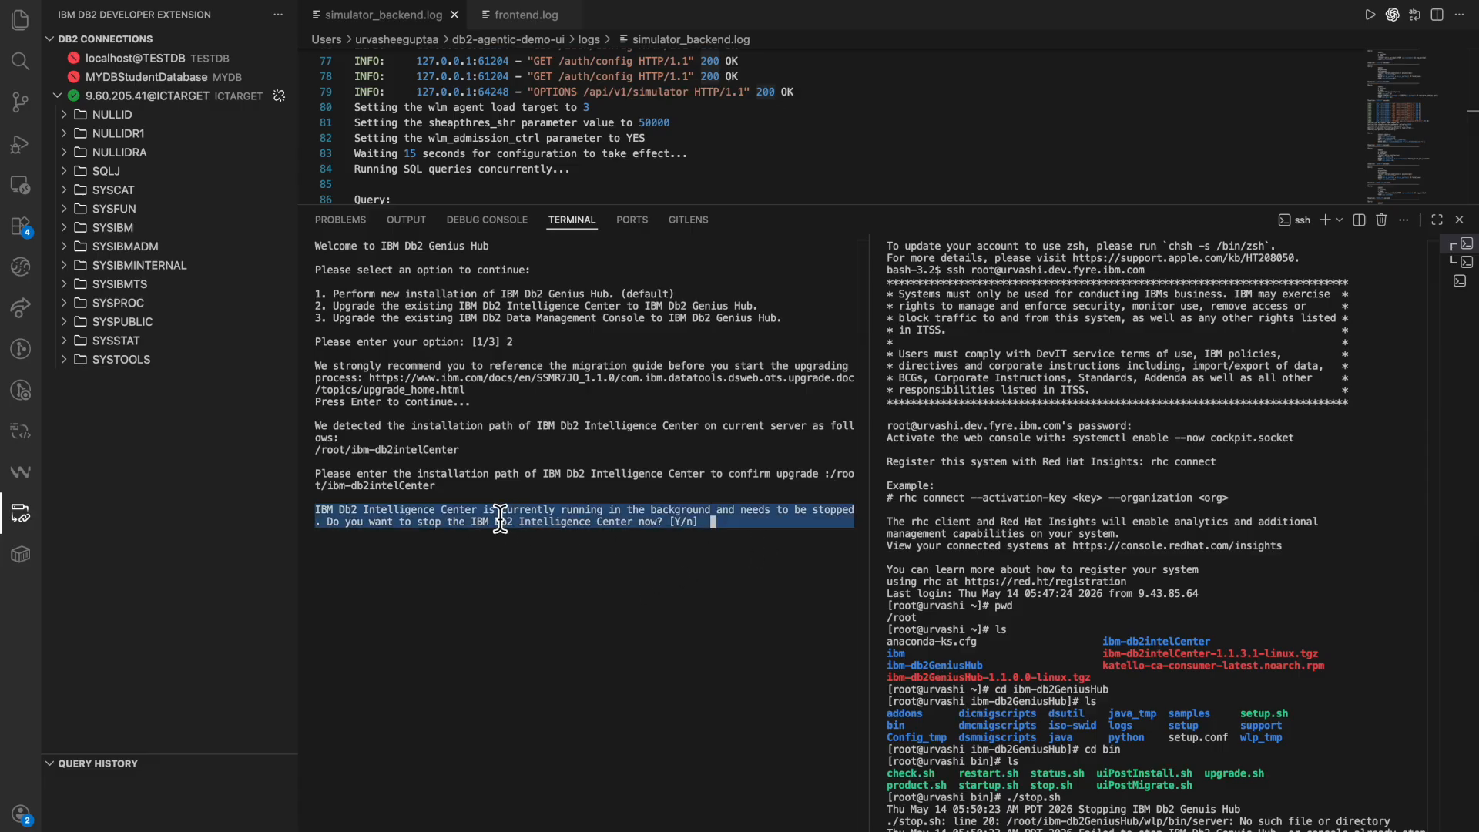
pyautogui.click(749, 540)
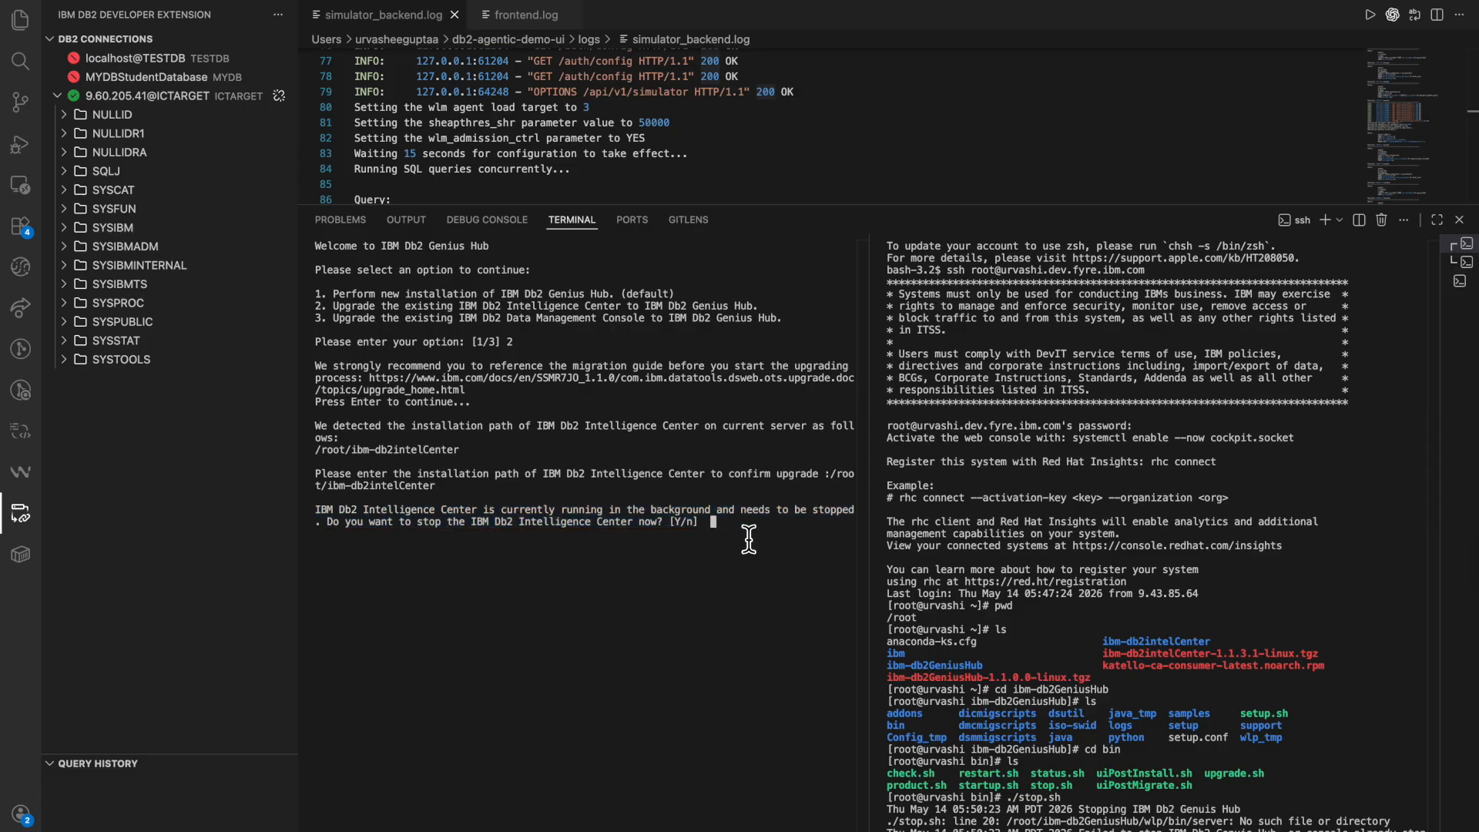
pyautogui.press('Return')
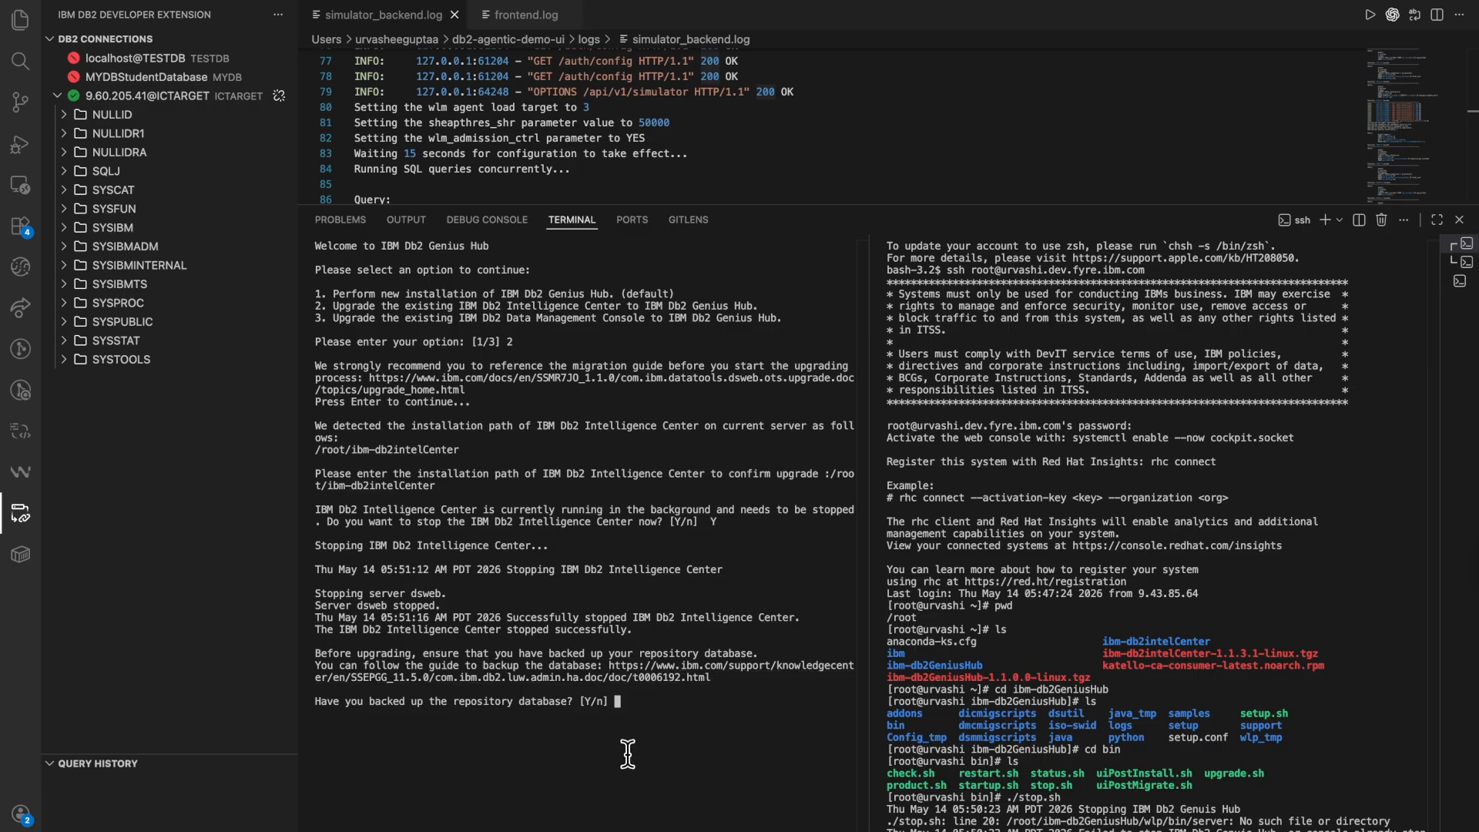
# Answer Y to the repository backup question and review the linked Db2 Backing up data documentation and its backup commands.
pyautogui.write('Y')
pyautogui.doubleClick(609, 675)
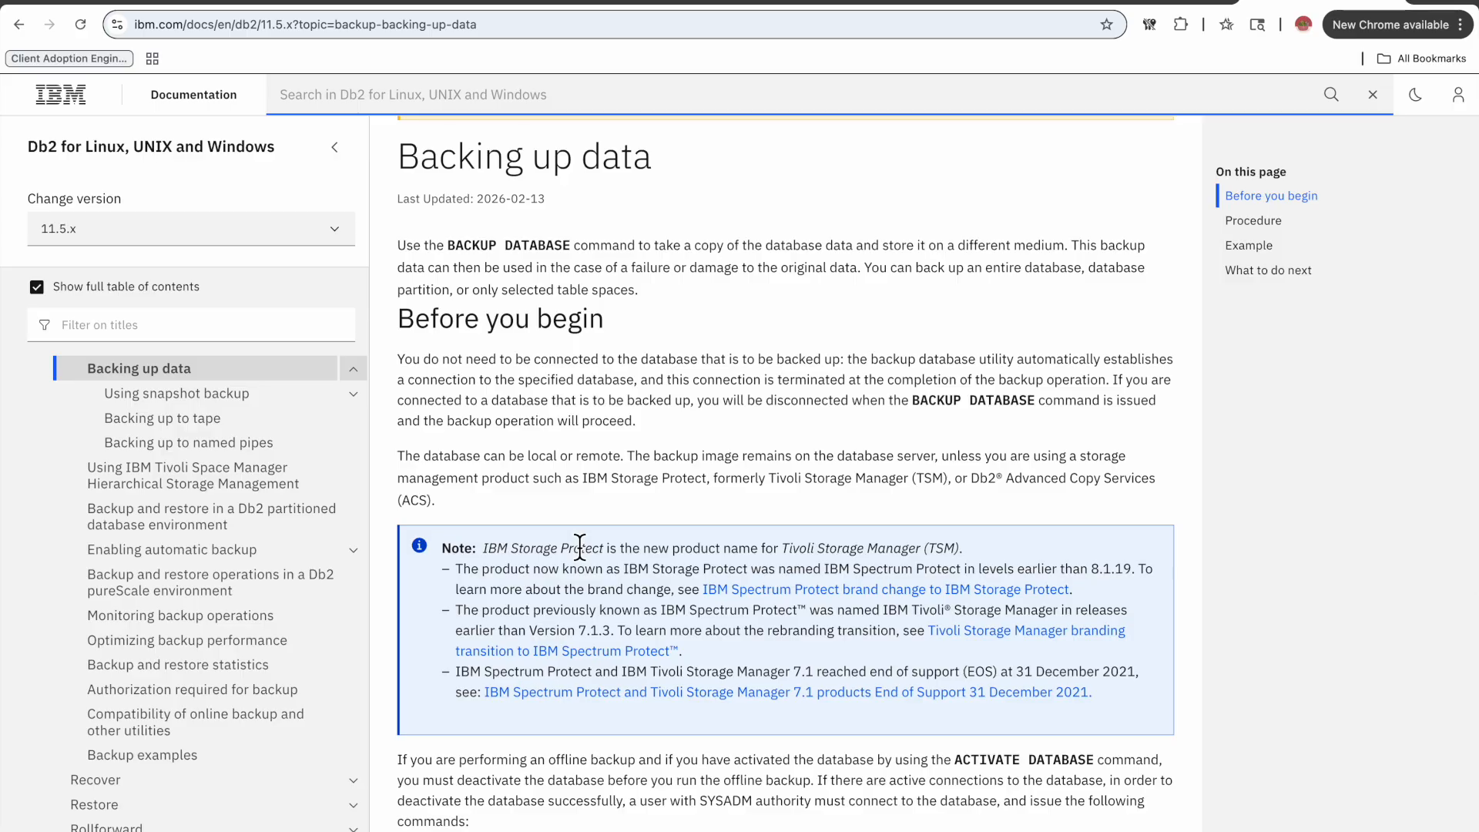
pyautogui.scroll(-3, 630, 537)
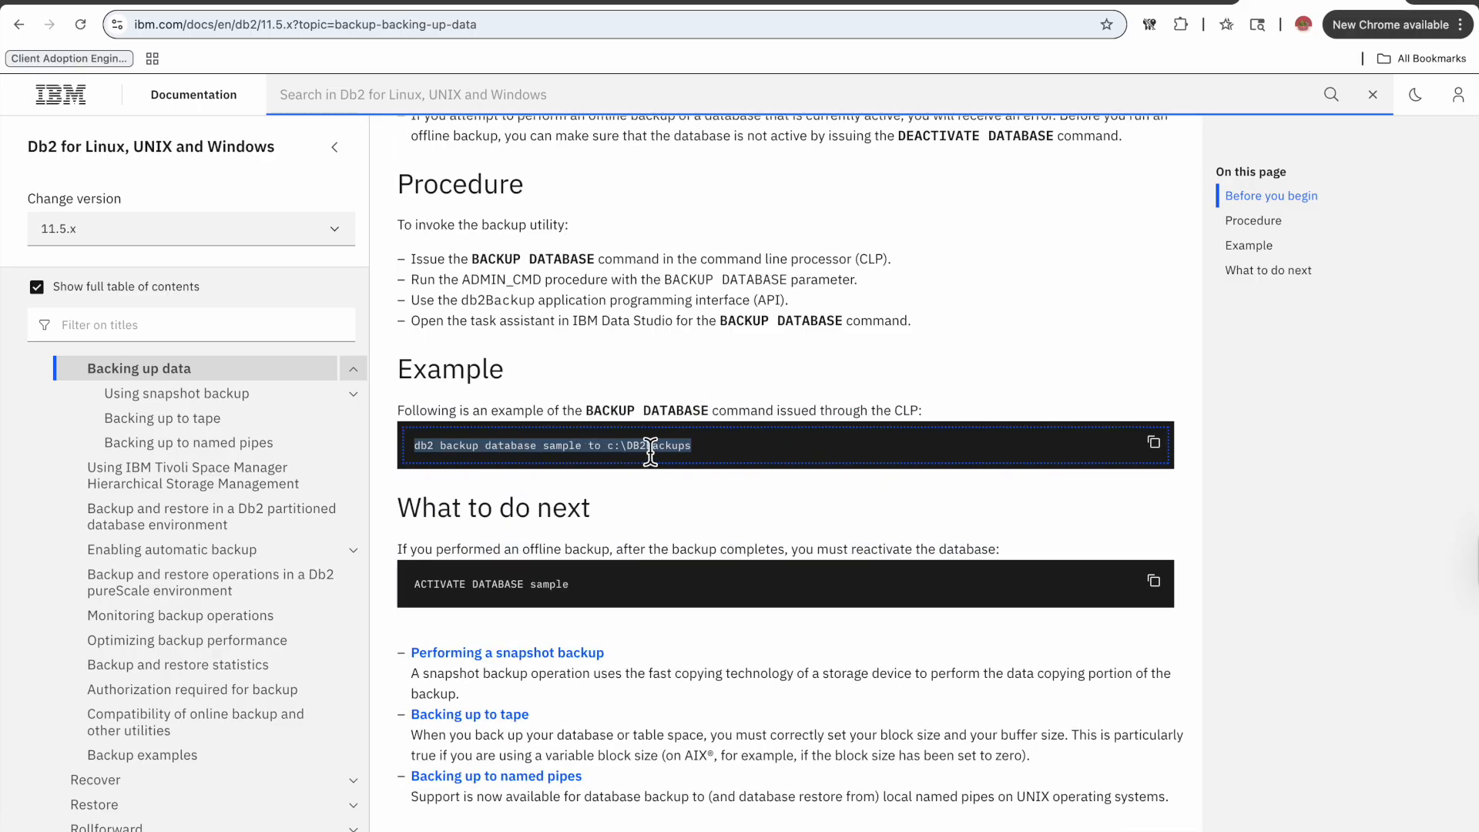
pyautogui.scroll(1, 663, 455)
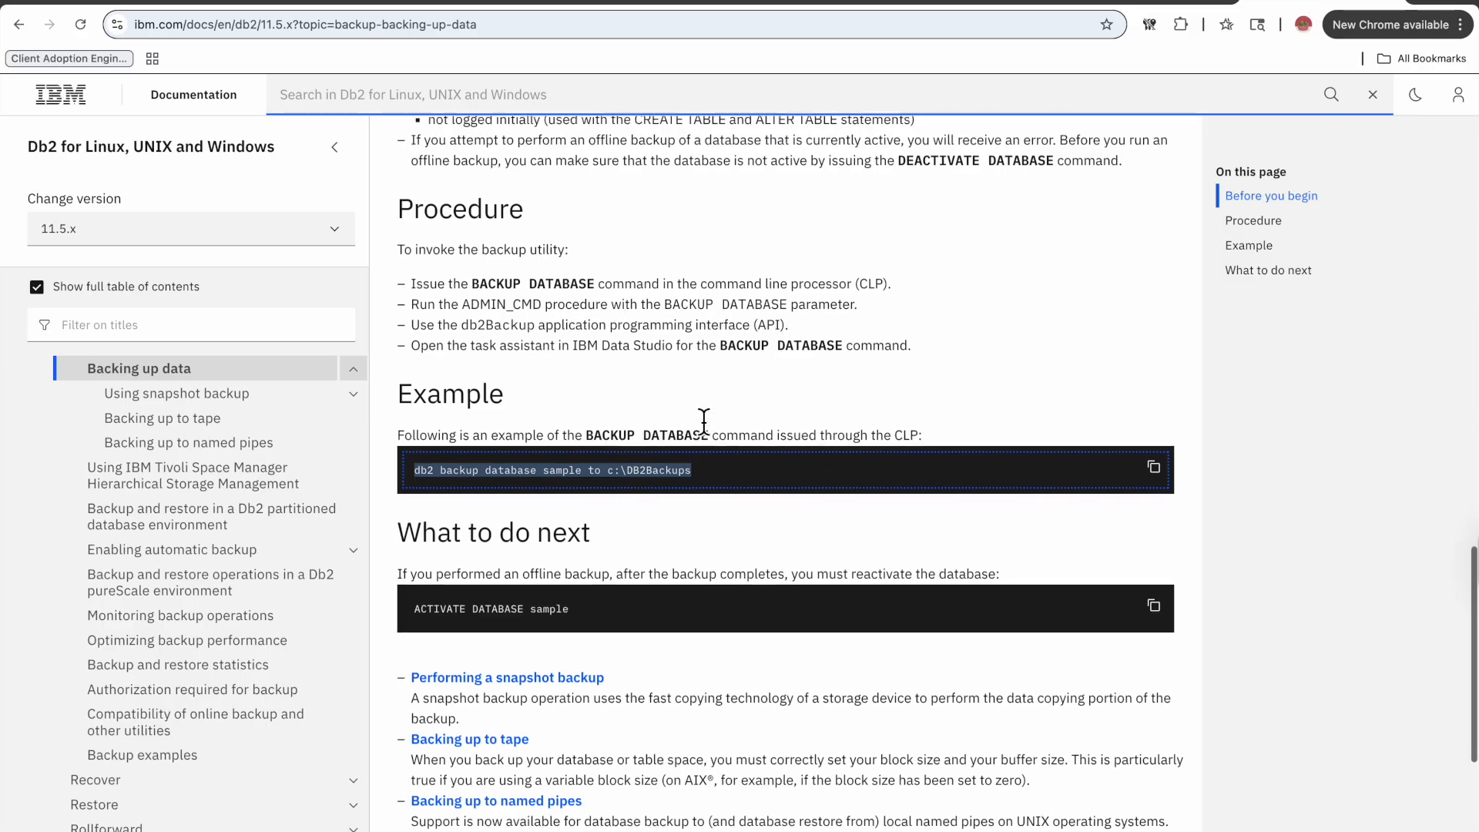
pyautogui.click(530, 617)
pyautogui.tripleClick(530, 616)
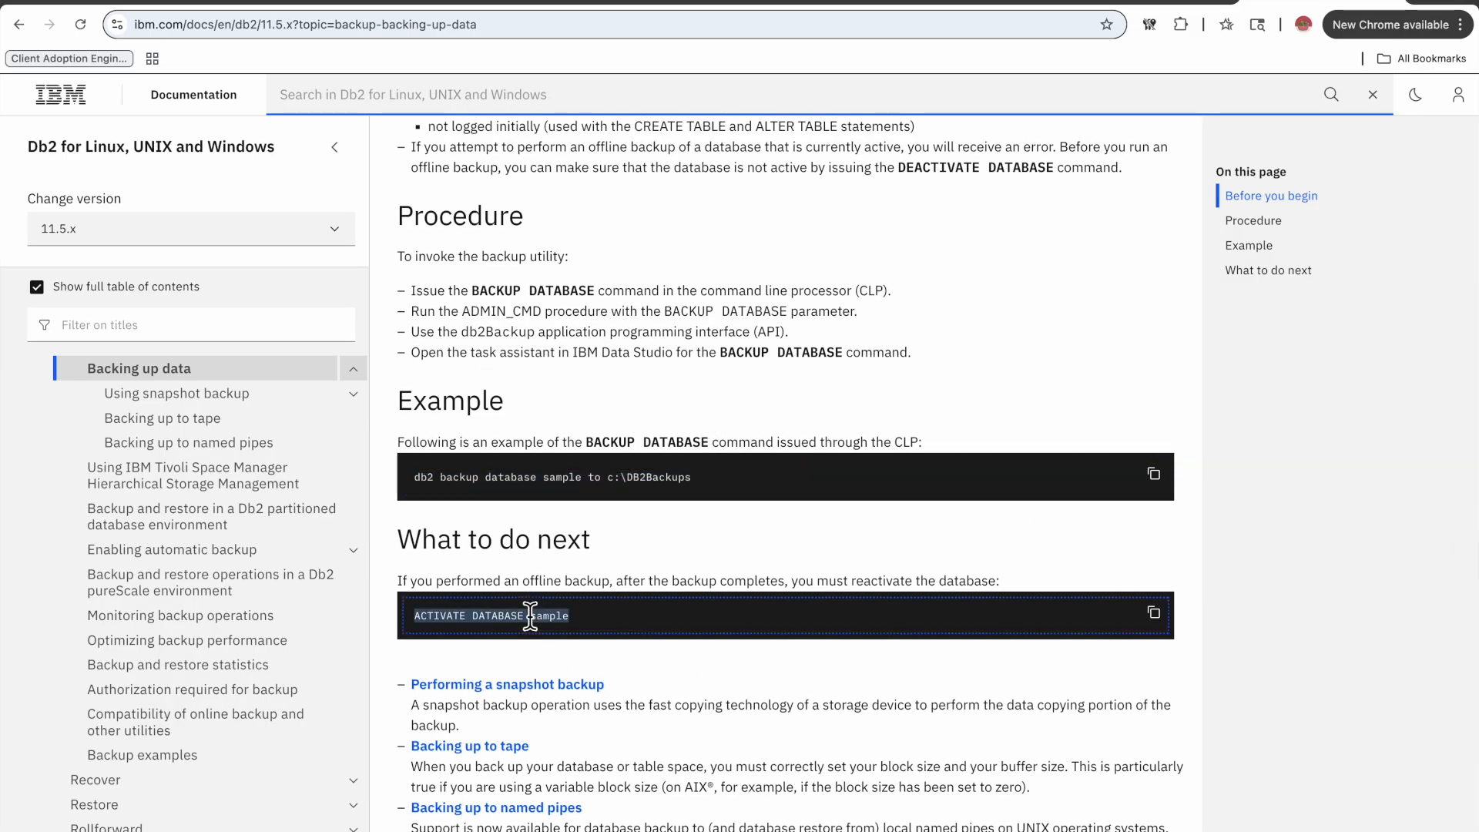
pyautogui.scroll(10, 714, 440)
pyautogui.scroll(15, 714, 441)
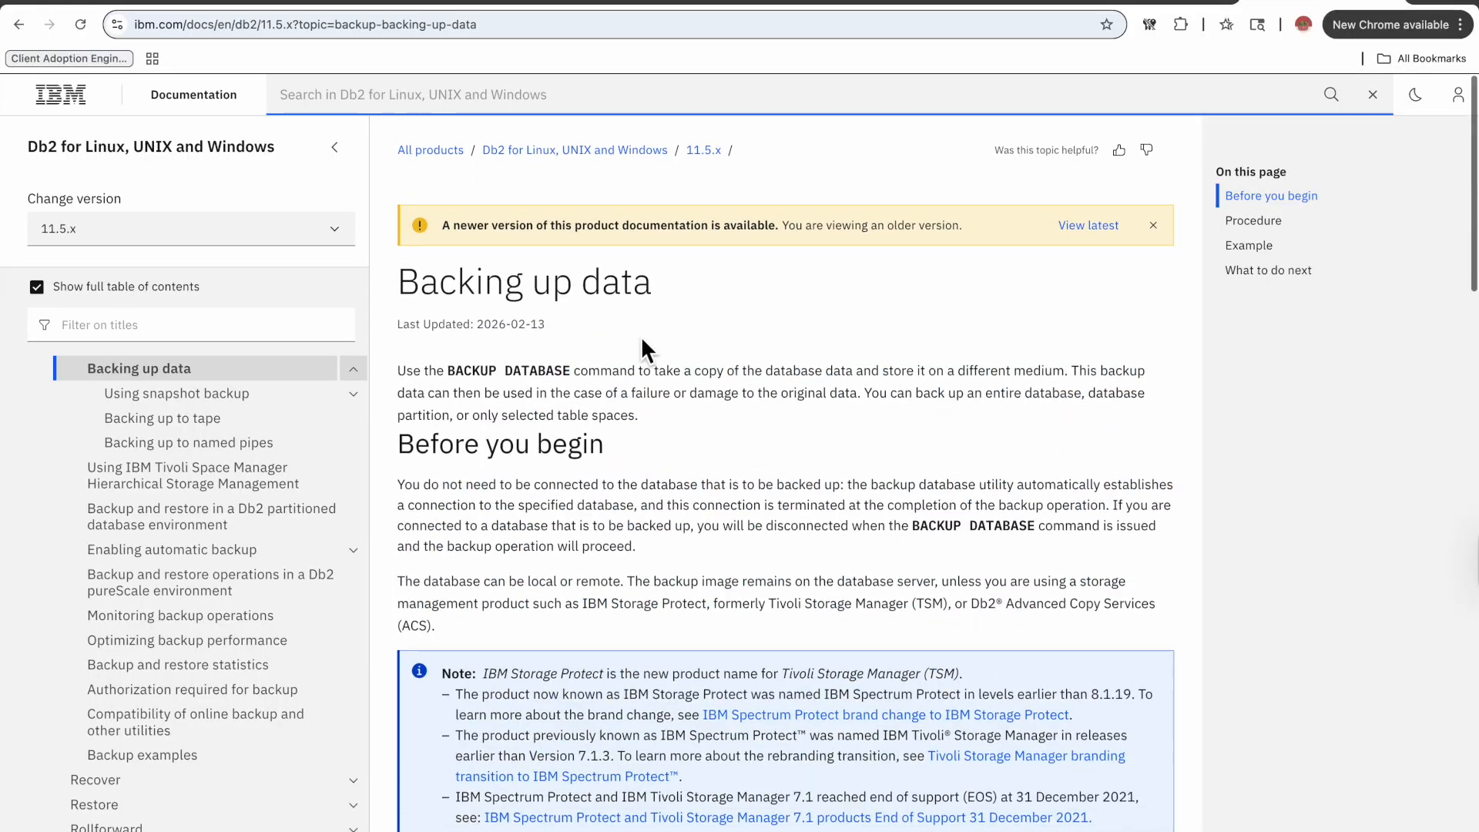
pyautogui.scroll(-20, 650, 552)
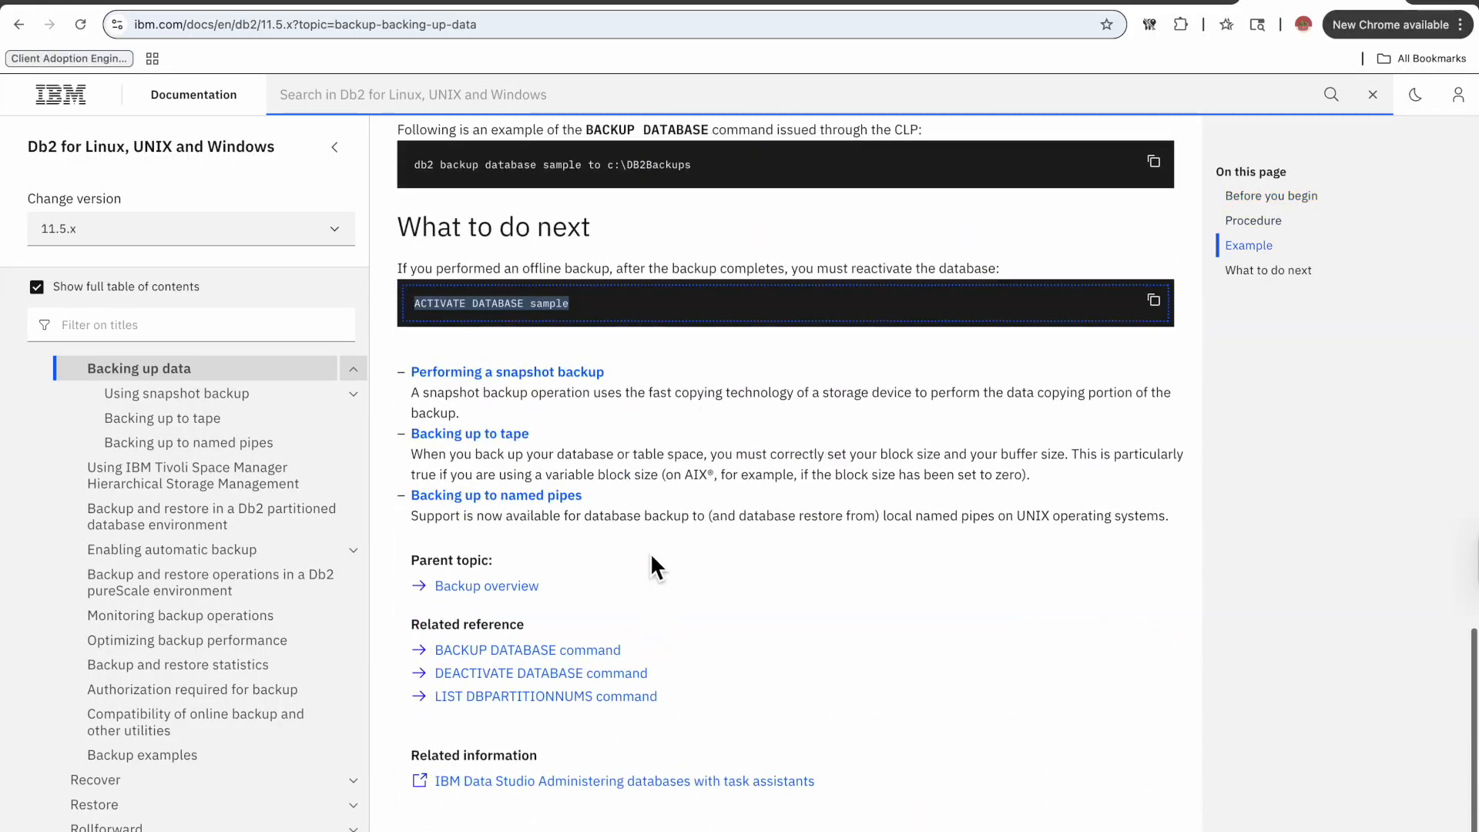
# Confirm the repository database backup and accept the license agreement by entering 1.
pyautogui.hotkey('ctrl', 'Left')
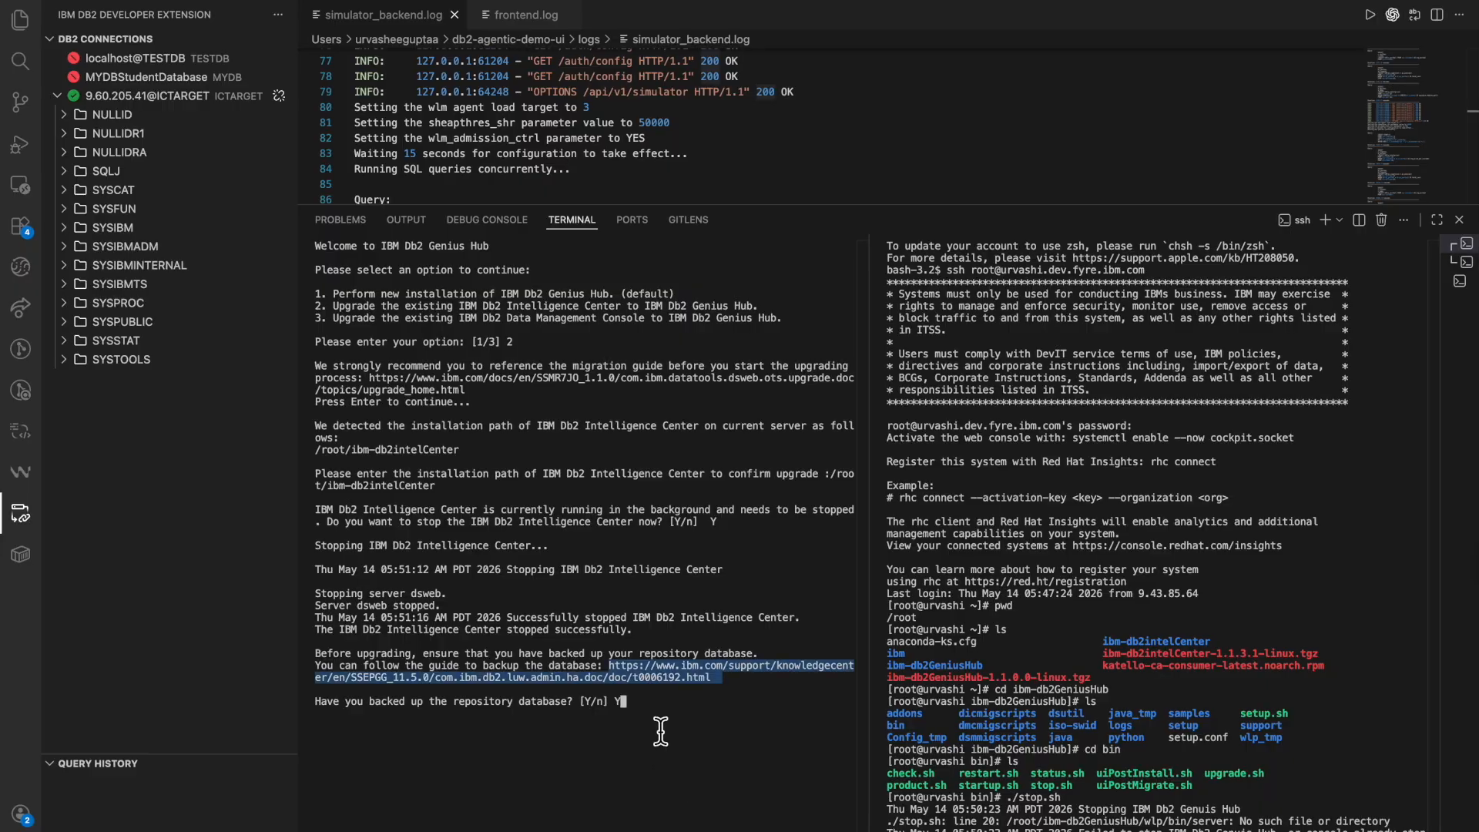
pyautogui.press('Return')
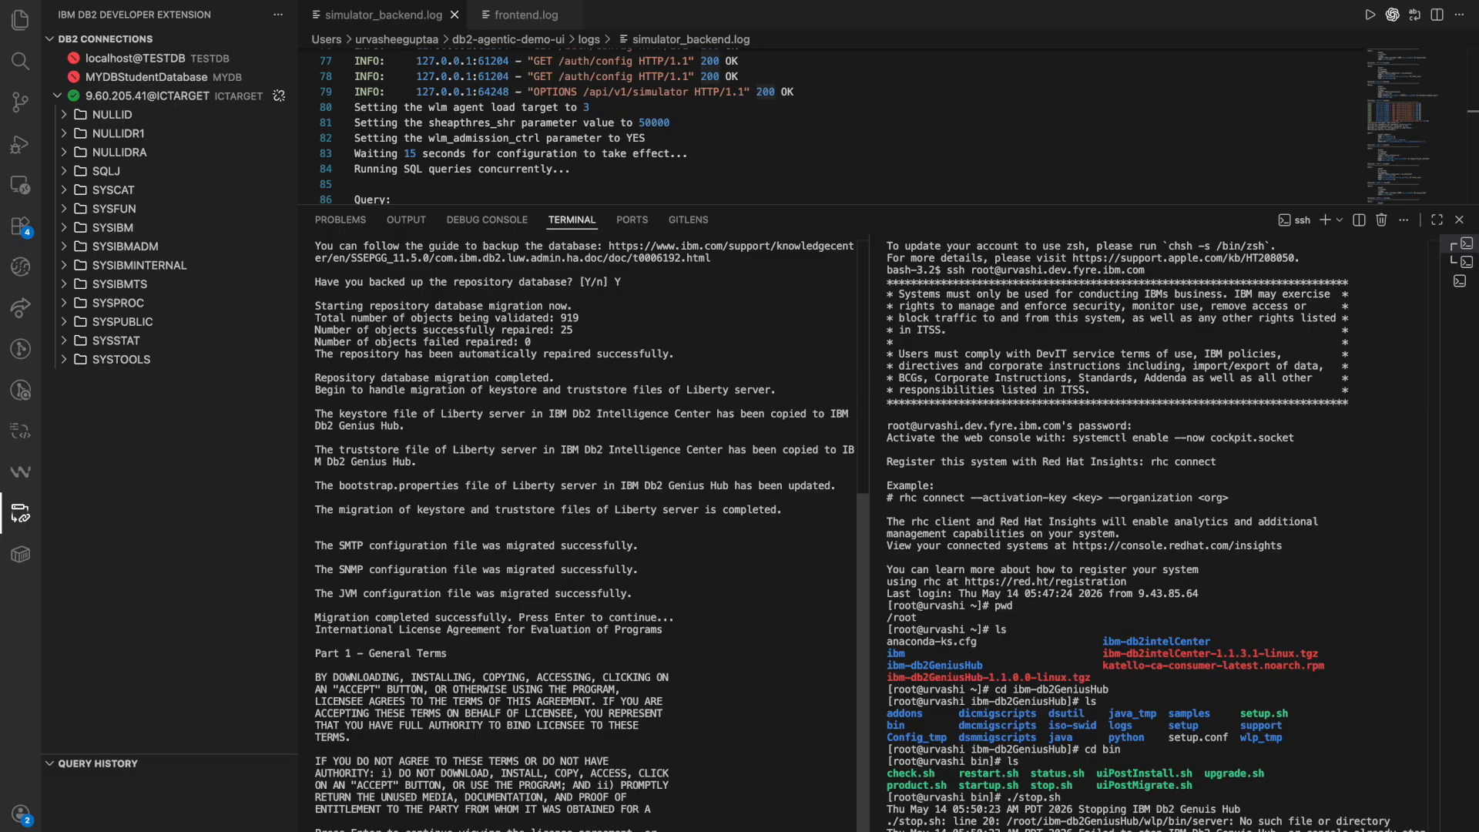
pyautogui.write('1')
pyautogui.press('Return')
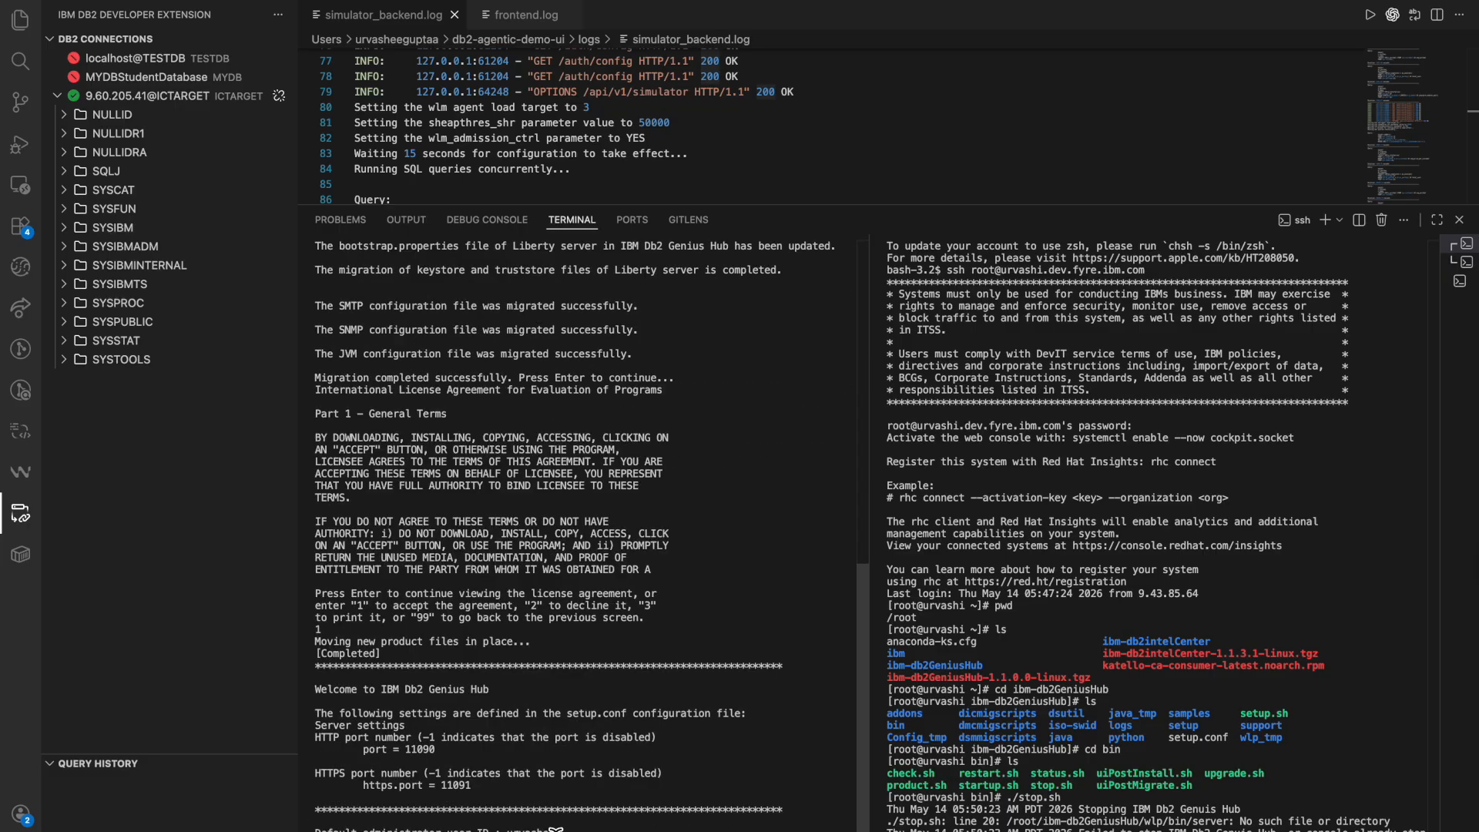
# Review the setup.conf port settings and confirm continuing the setup with y.
pyautogui.doubleClick(479, 690)
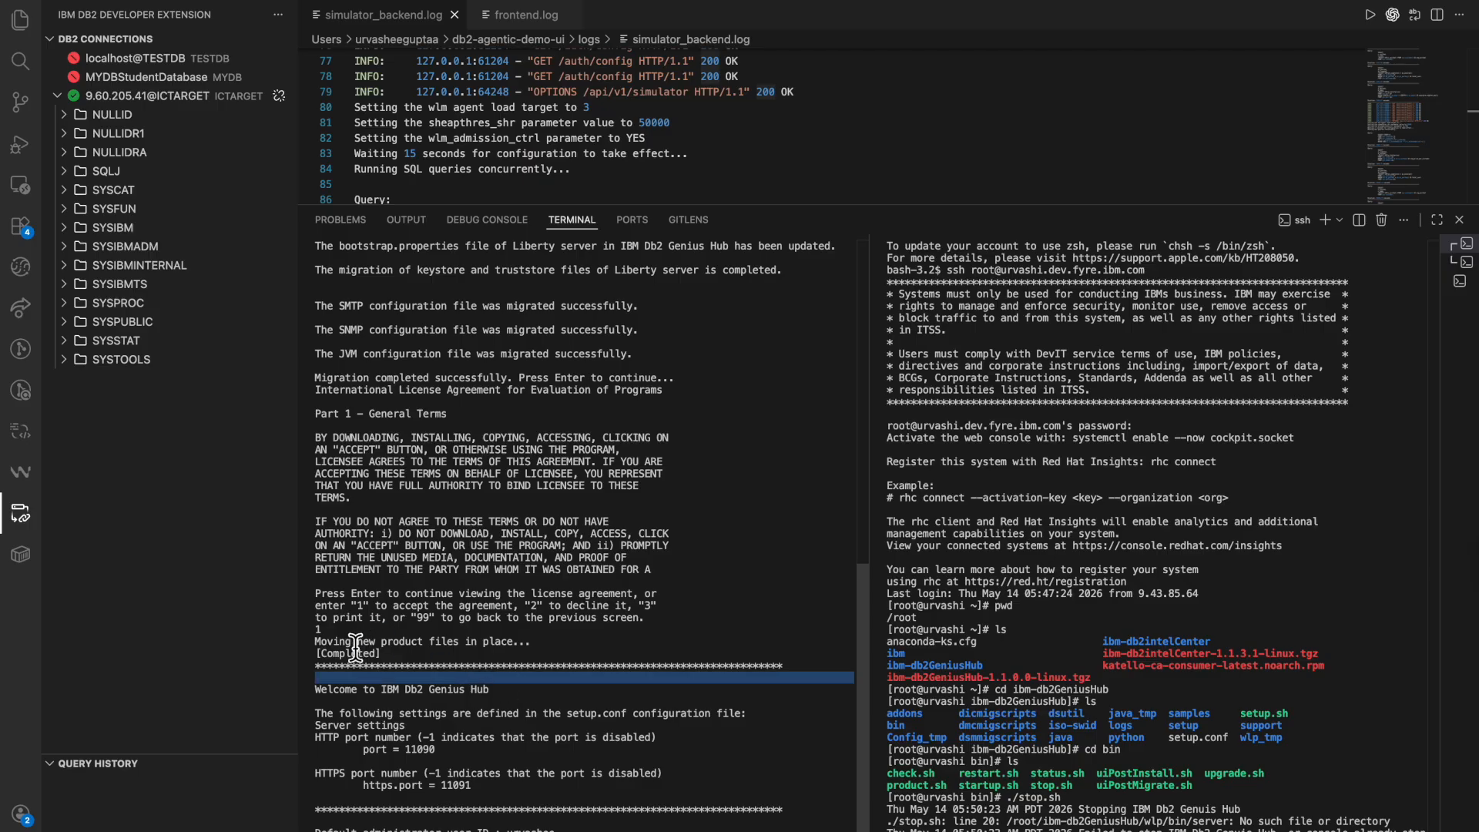
pyautogui.tripleClick(505, 641)
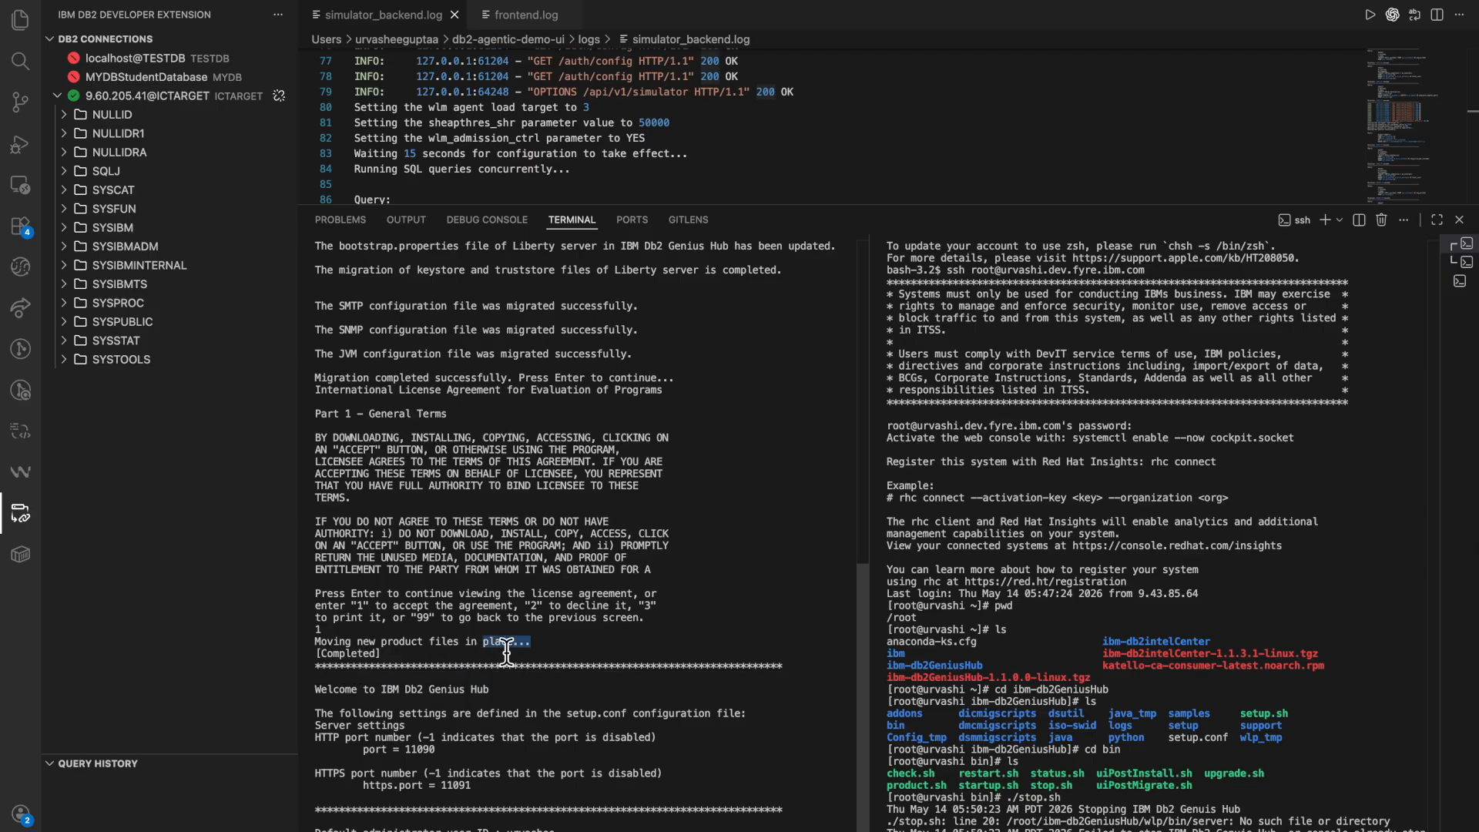
pyautogui.tripleClick(378, 690)
pyautogui.tripleClick(512, 710)
pyautogui.tripleClick(487, 715)
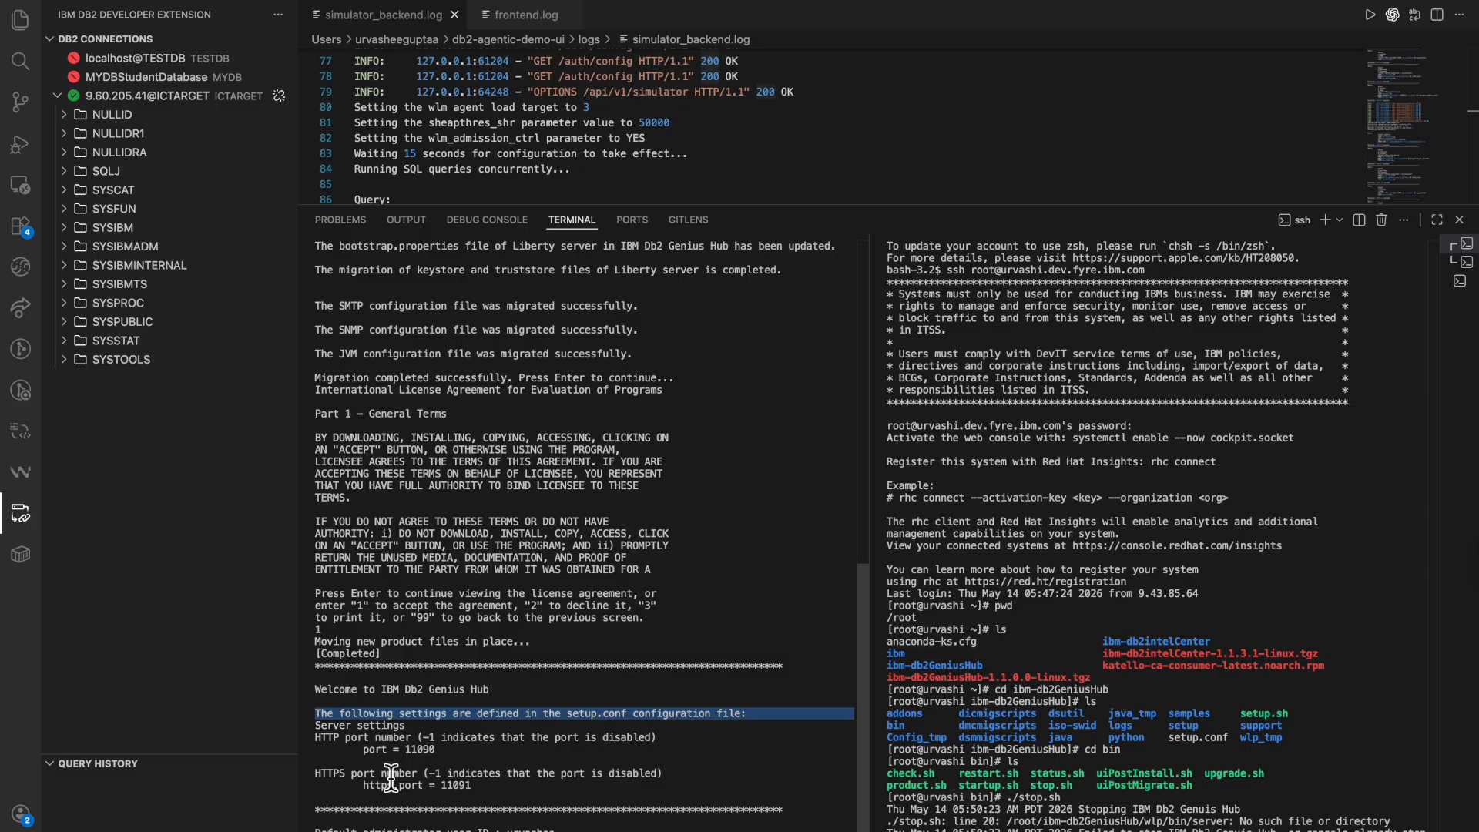
pyautogui.tripleClick(437, 749)
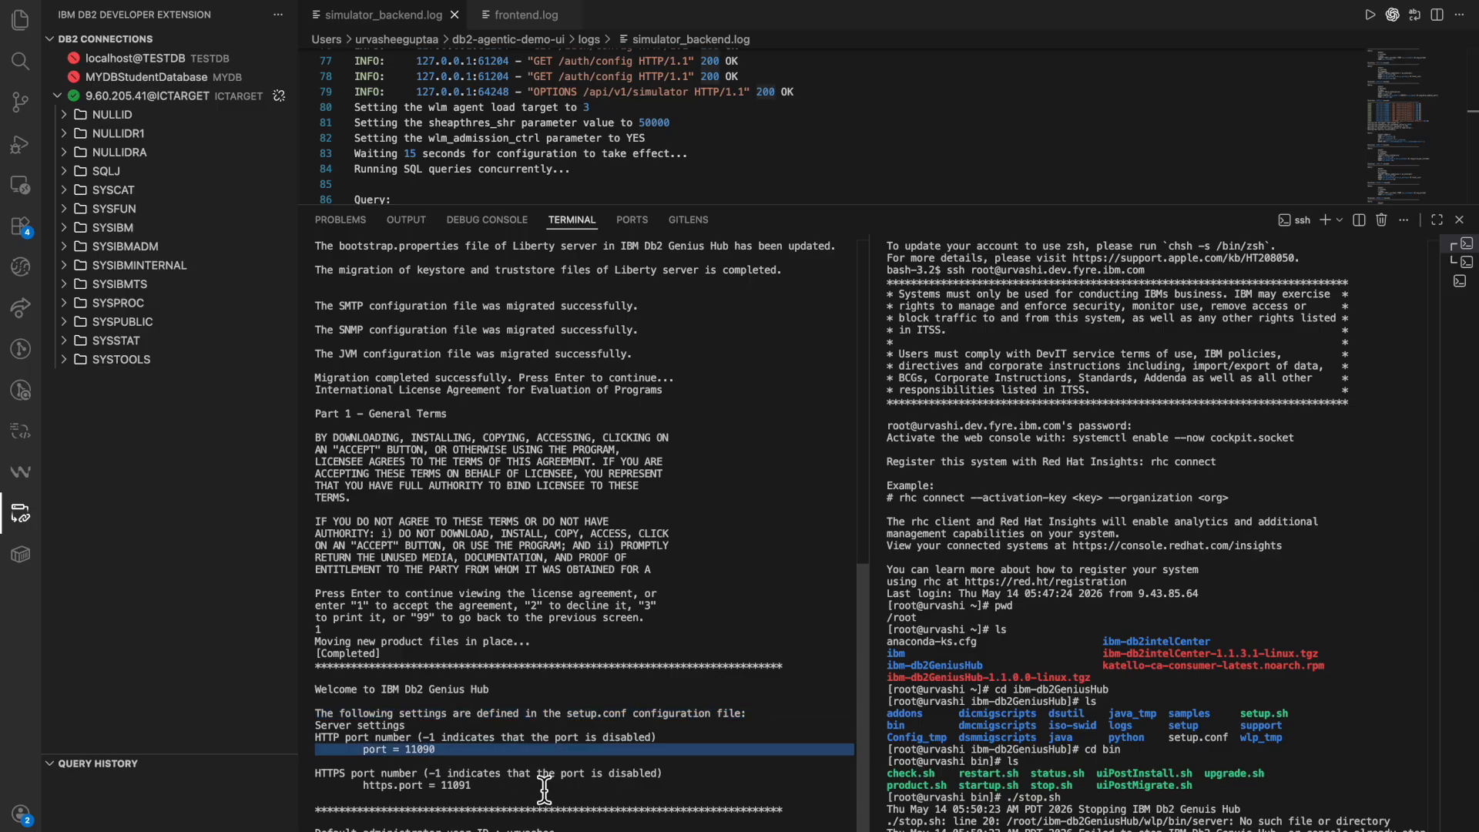
pyautogui.tripleClick(437, 828)
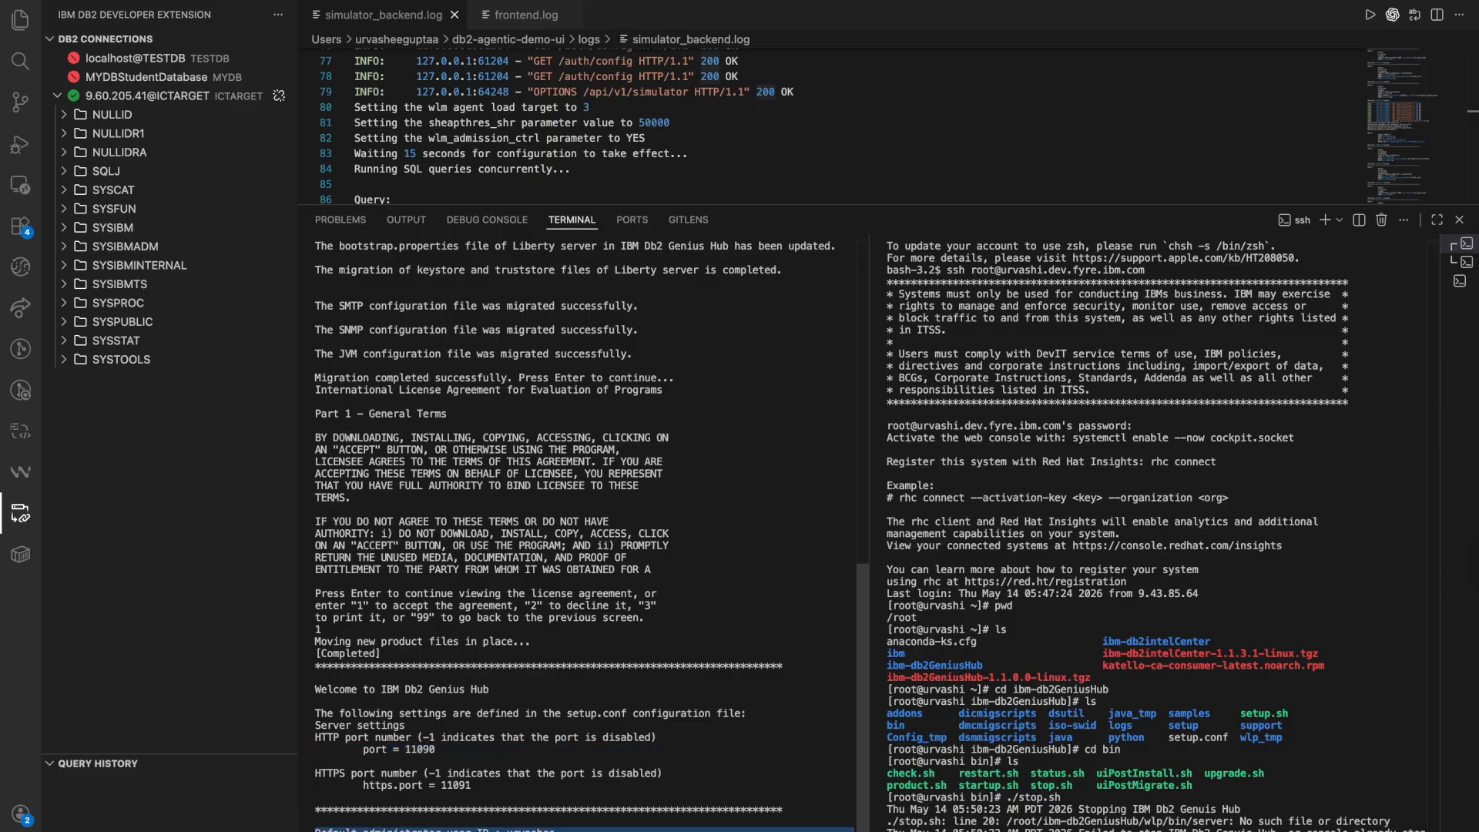
pyautogui.click(437, 830)
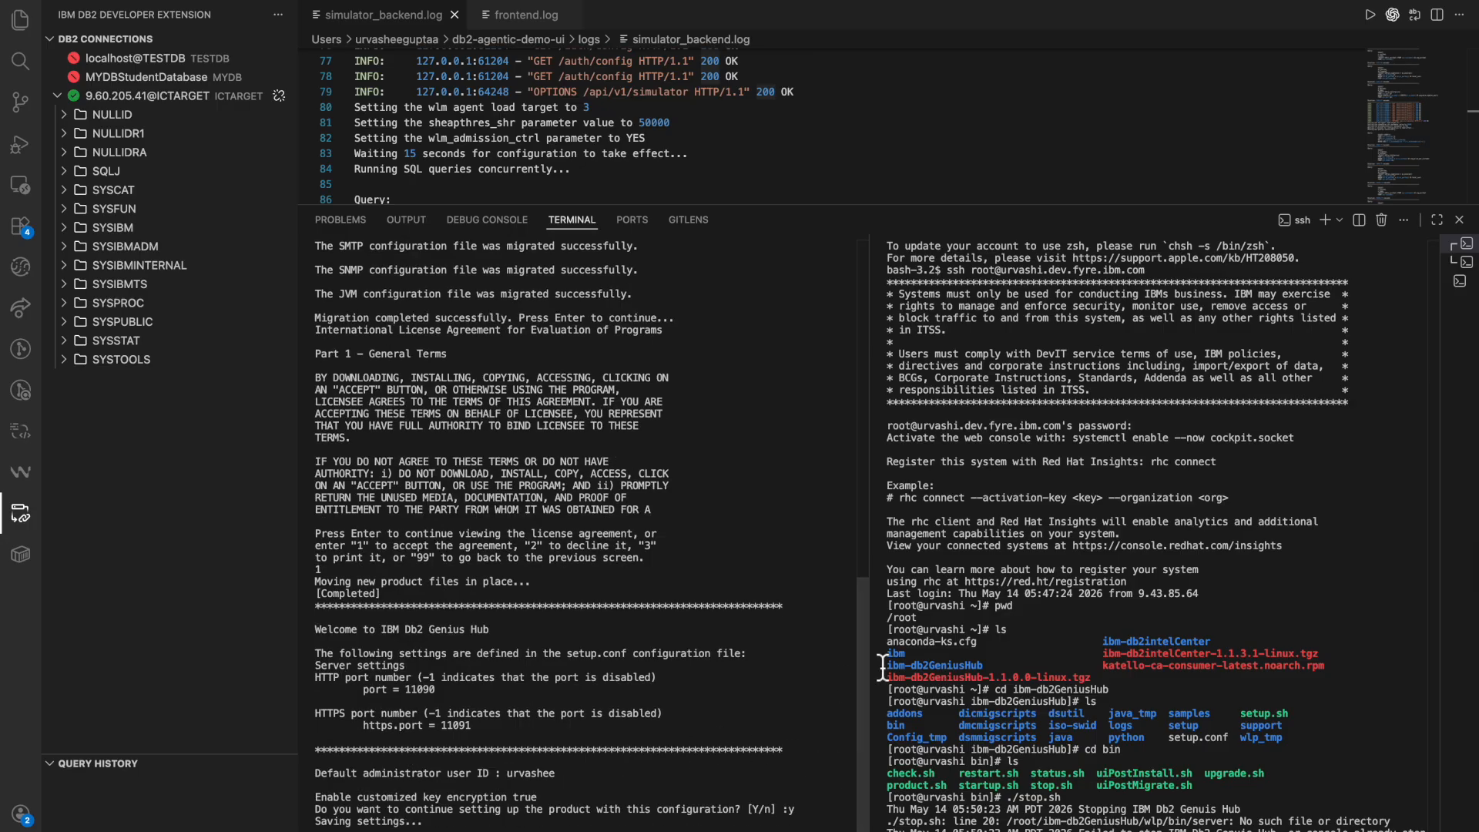
pyautogui.tripleClick(397, 678)
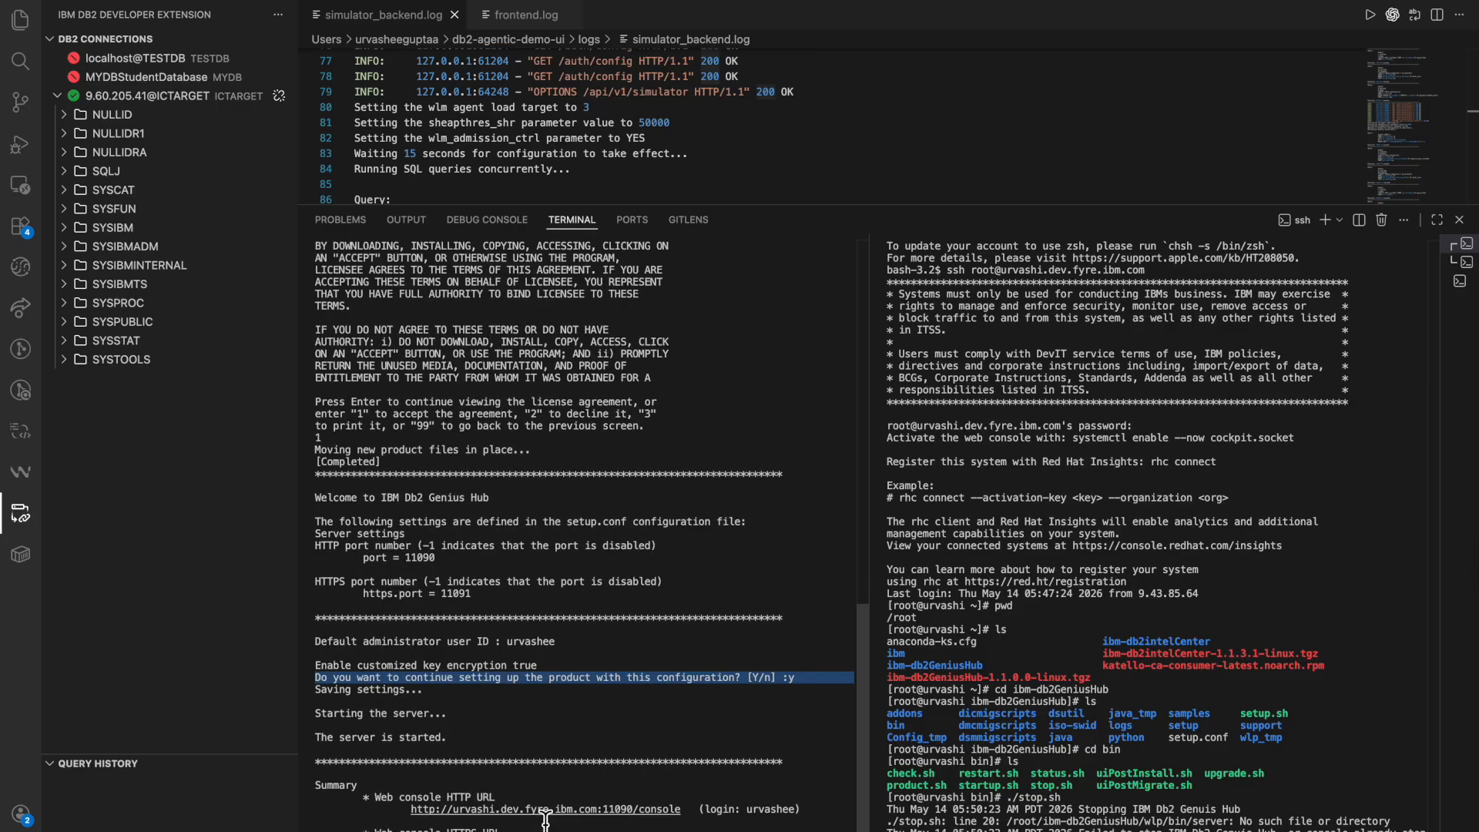
# Copy the web console HTTP URL from the setup summary and open it in a new browser tab.
pyautogui.moveTo(682, 810); pyautogui.dragTo(409, 811)
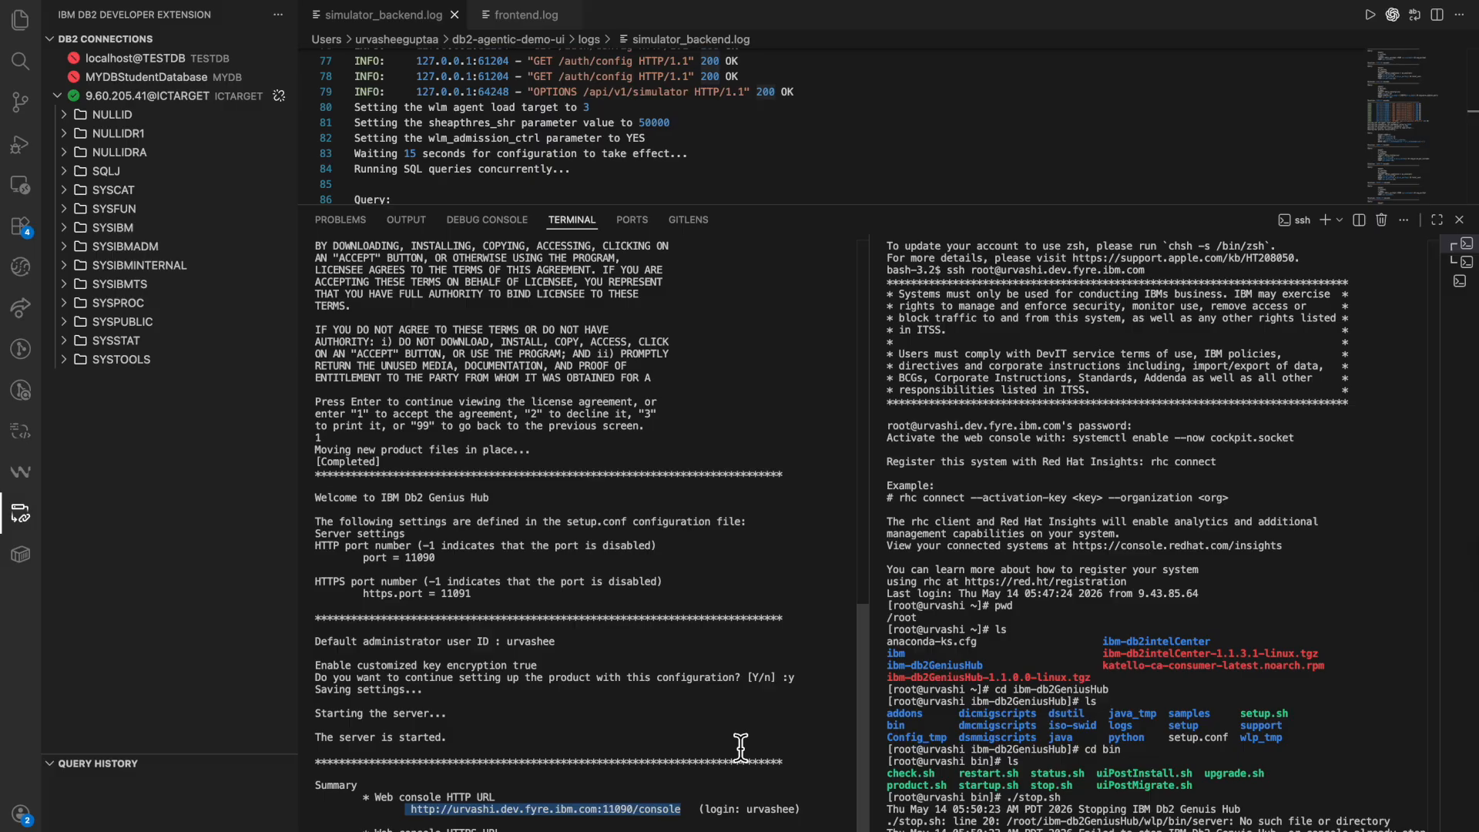
pyautogui.hotkey('ctrl', 'Right')
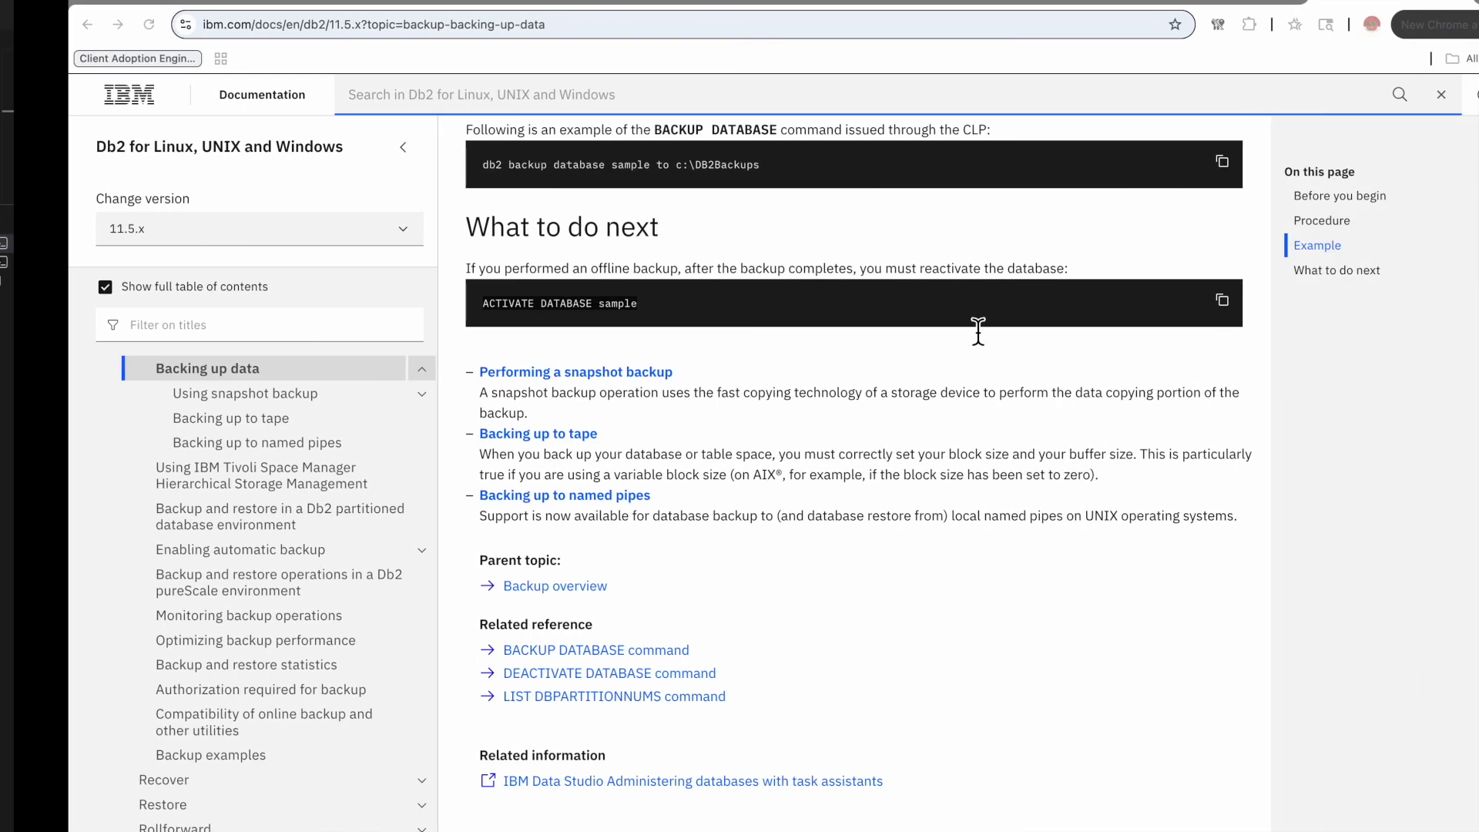
pyautogui.hotkey('ctrl', 't')
pyautogui.write('http://urvashi.dev.fyre.ibm.com:11090/console')
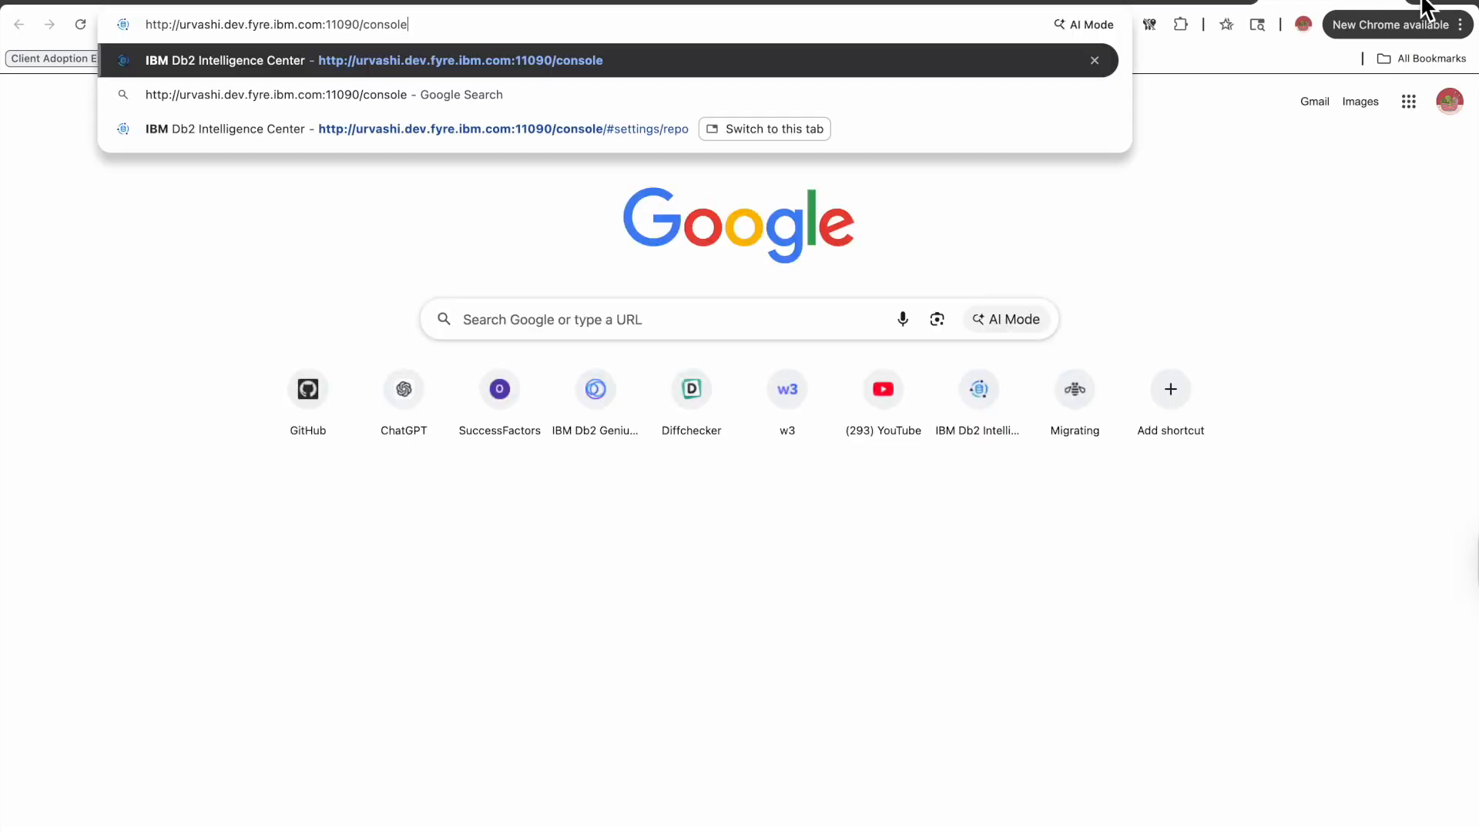
pyautogui.press('Return')
# Enter the default administrator user ID in the Genius Hub login username field.
pyautogui.hotkey('ctrl', 'Left')
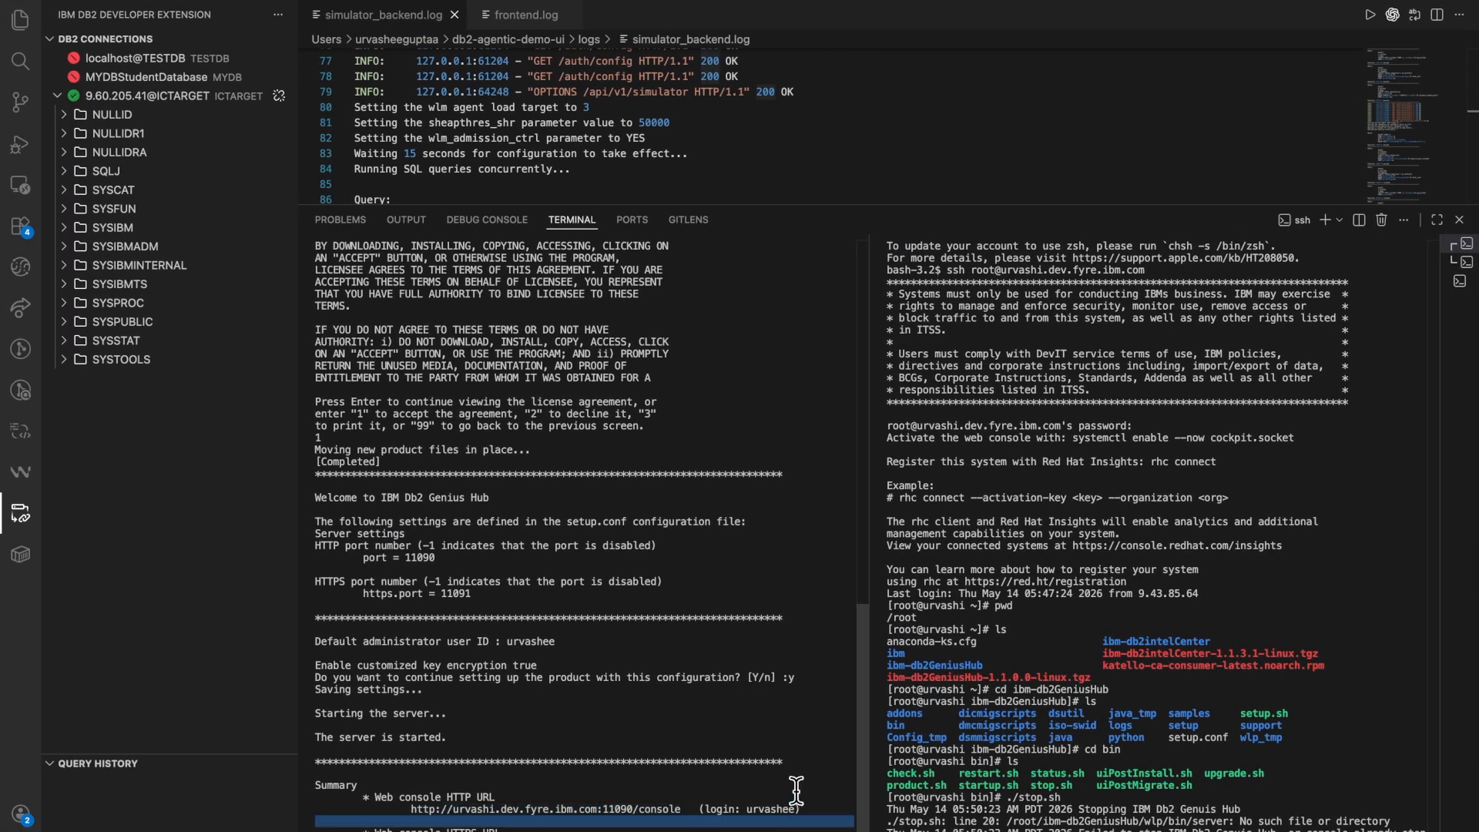
pyautogui.hotkey('ctrl', 'Right')
pyautogui.click(188, 460)
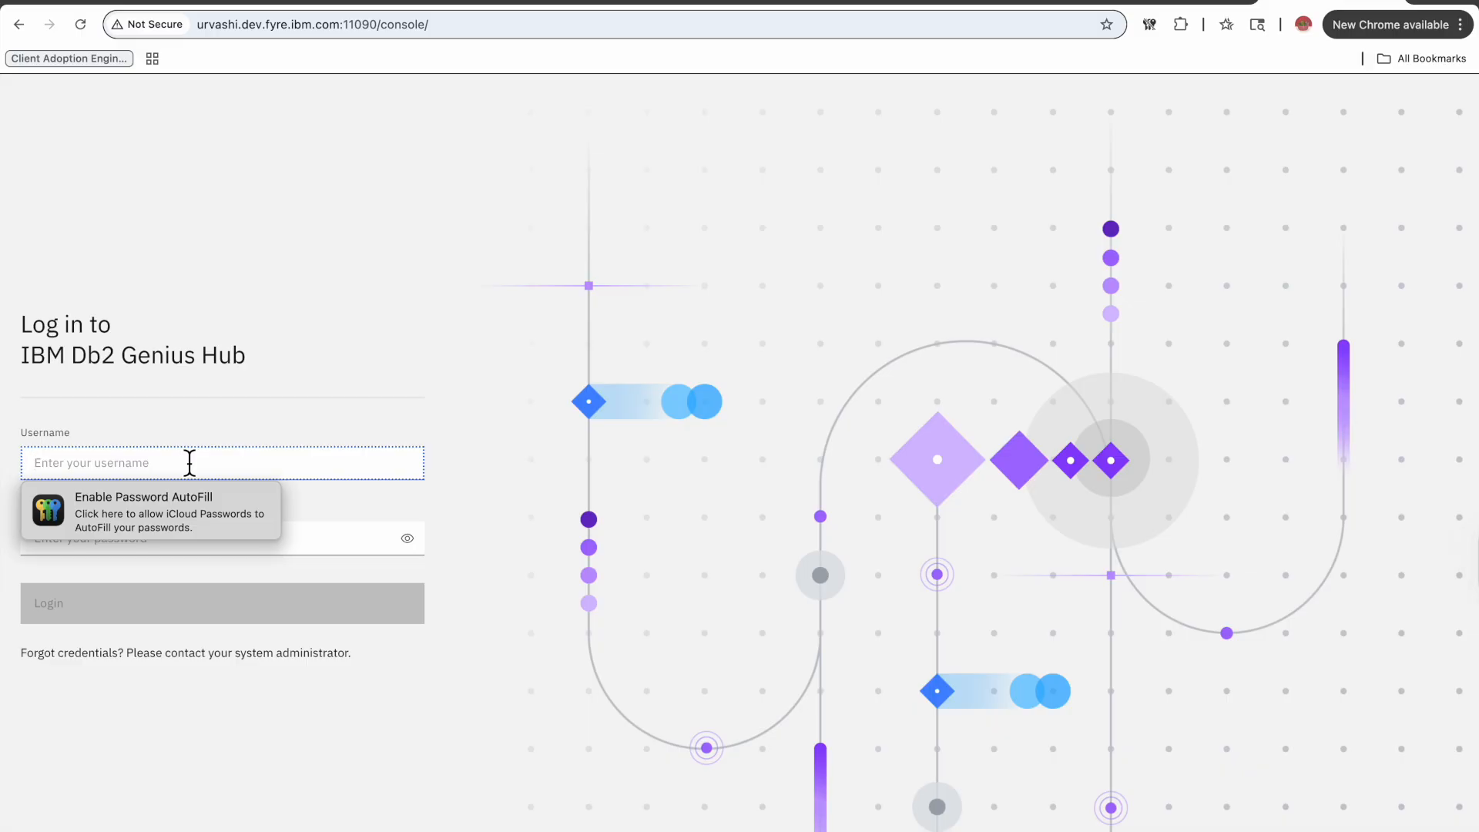
pyautogui.write('urvashee')
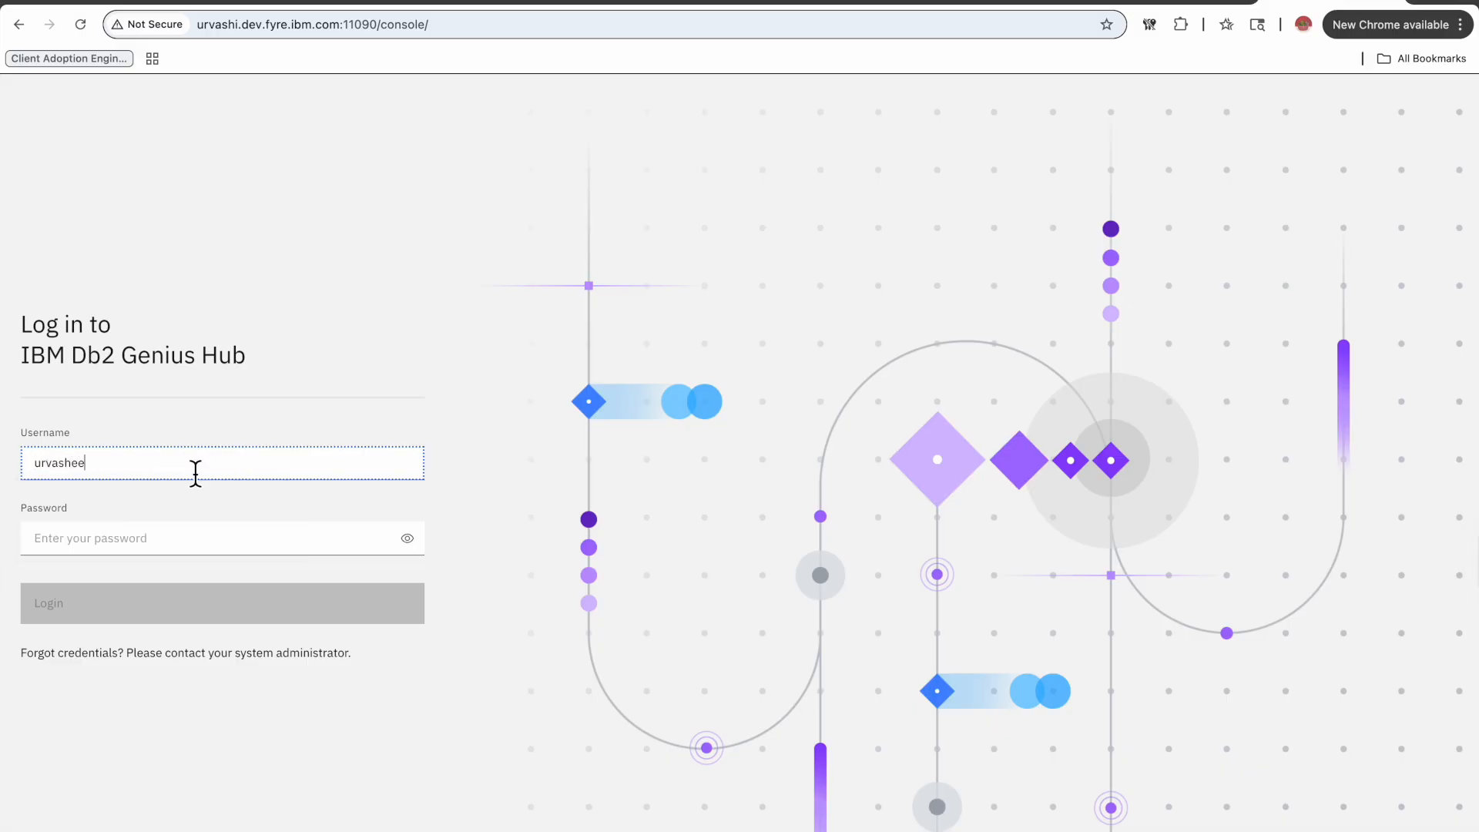
# Enter the administrator password in the login password field and log in to the Genius Hub console.
pyautogui.click(79, 537)
pyautogui.hotkey('ctrl', 'Left')
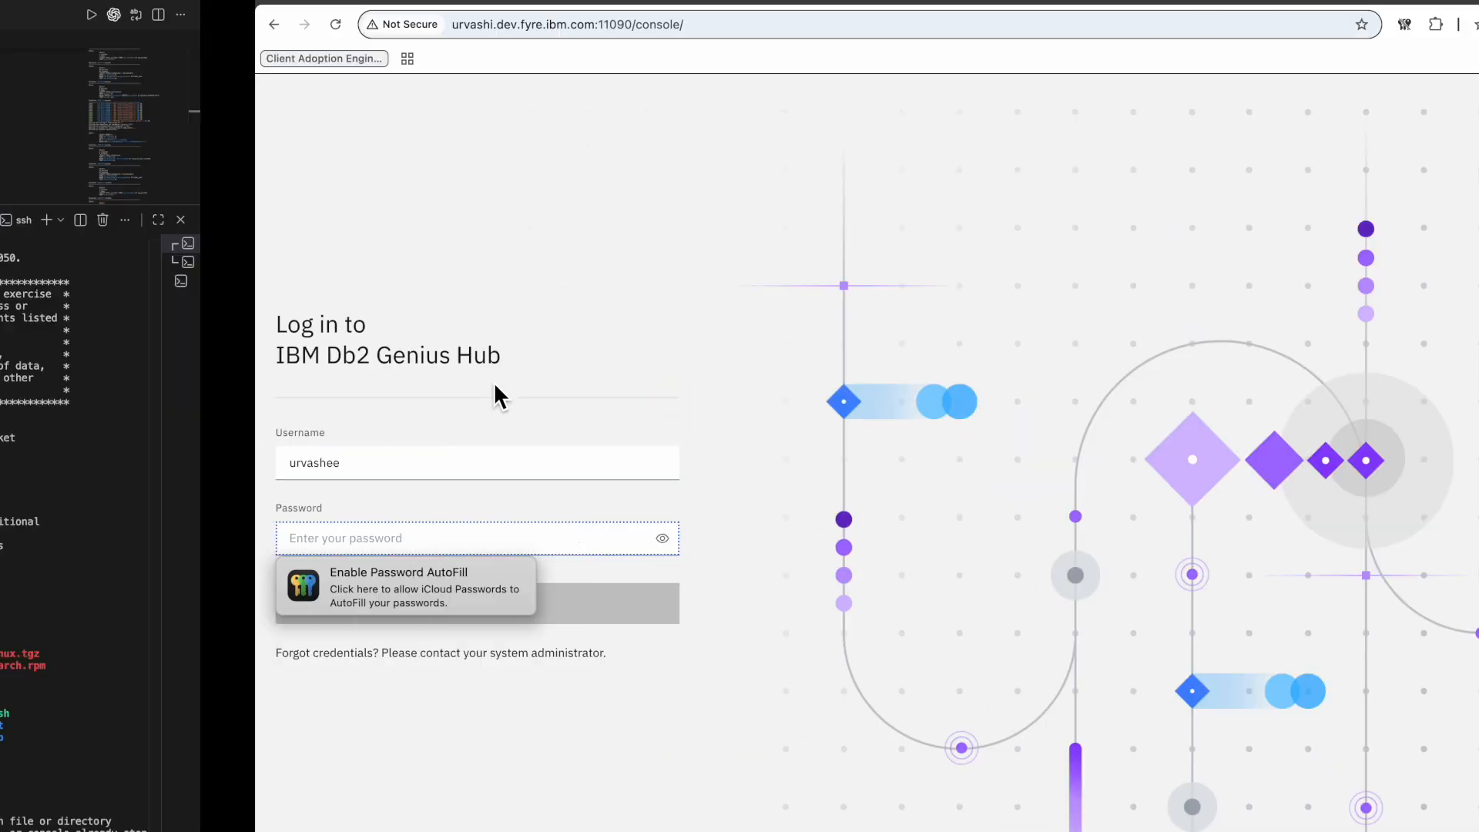
pyautogui.hotkey('ctrl', 'Right')
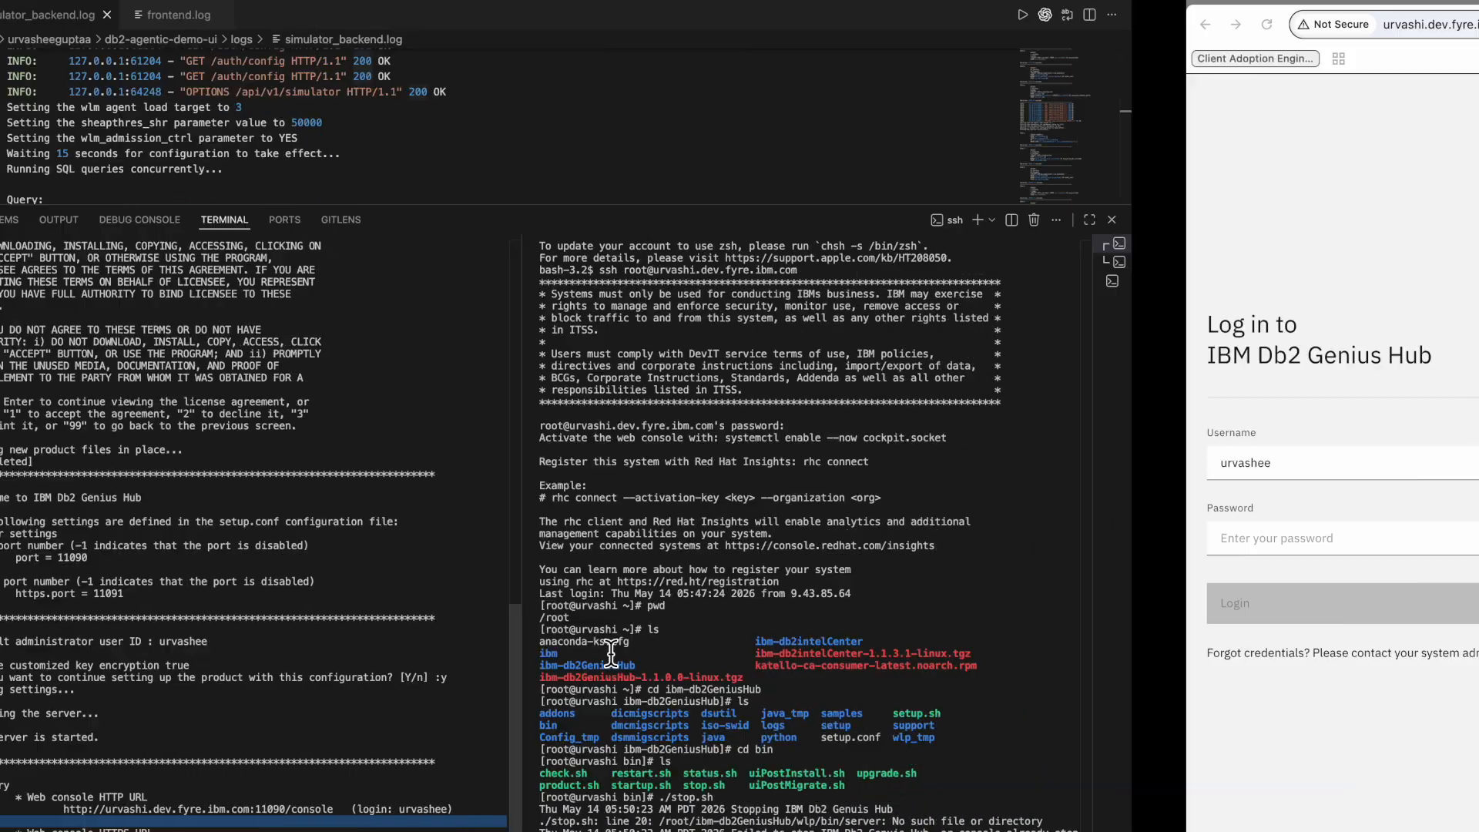
pyautogui.click(187, 539)
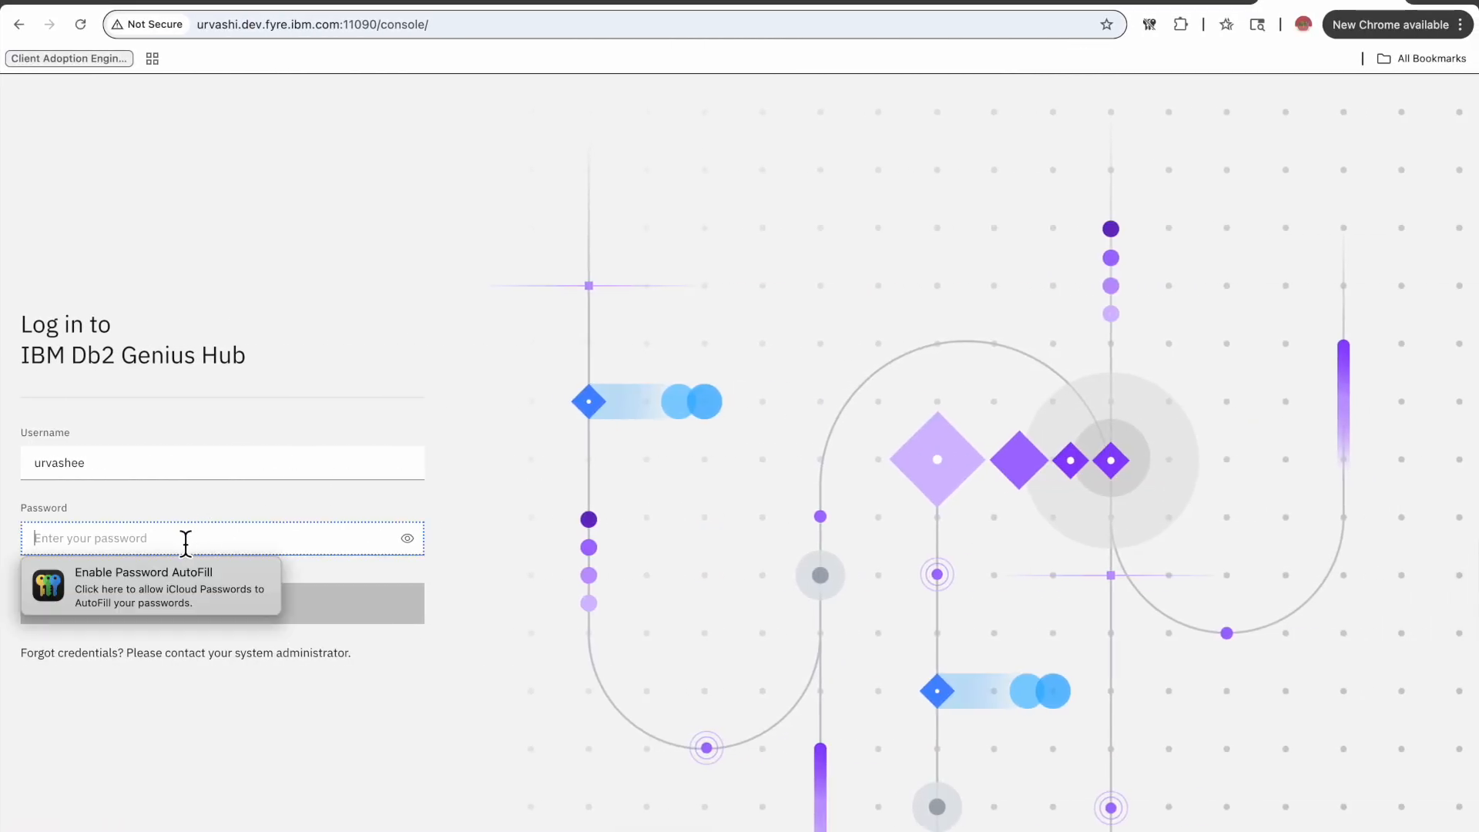
pyautogui.write('••')
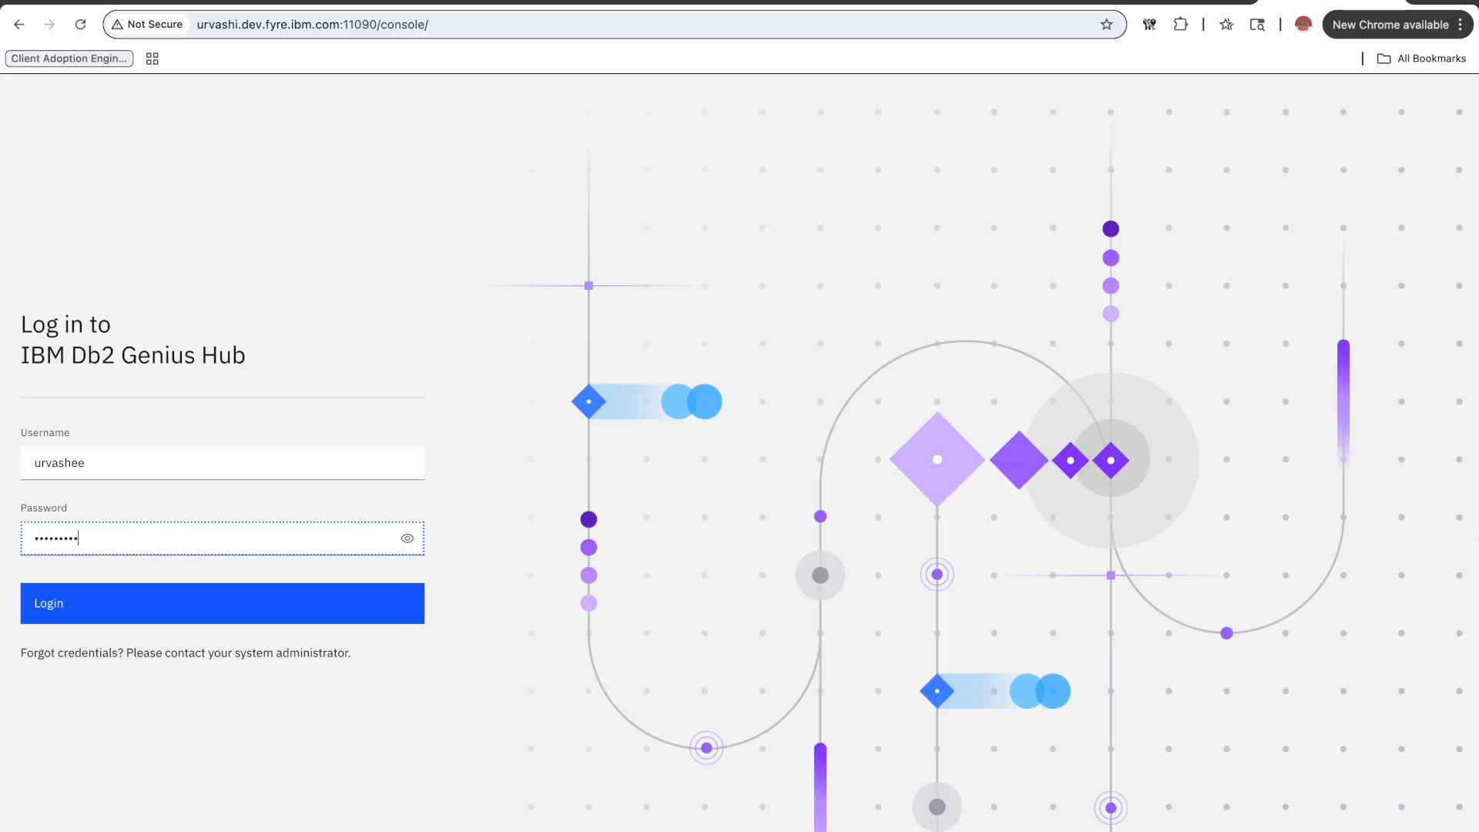
pyautogui.click(166, 613)
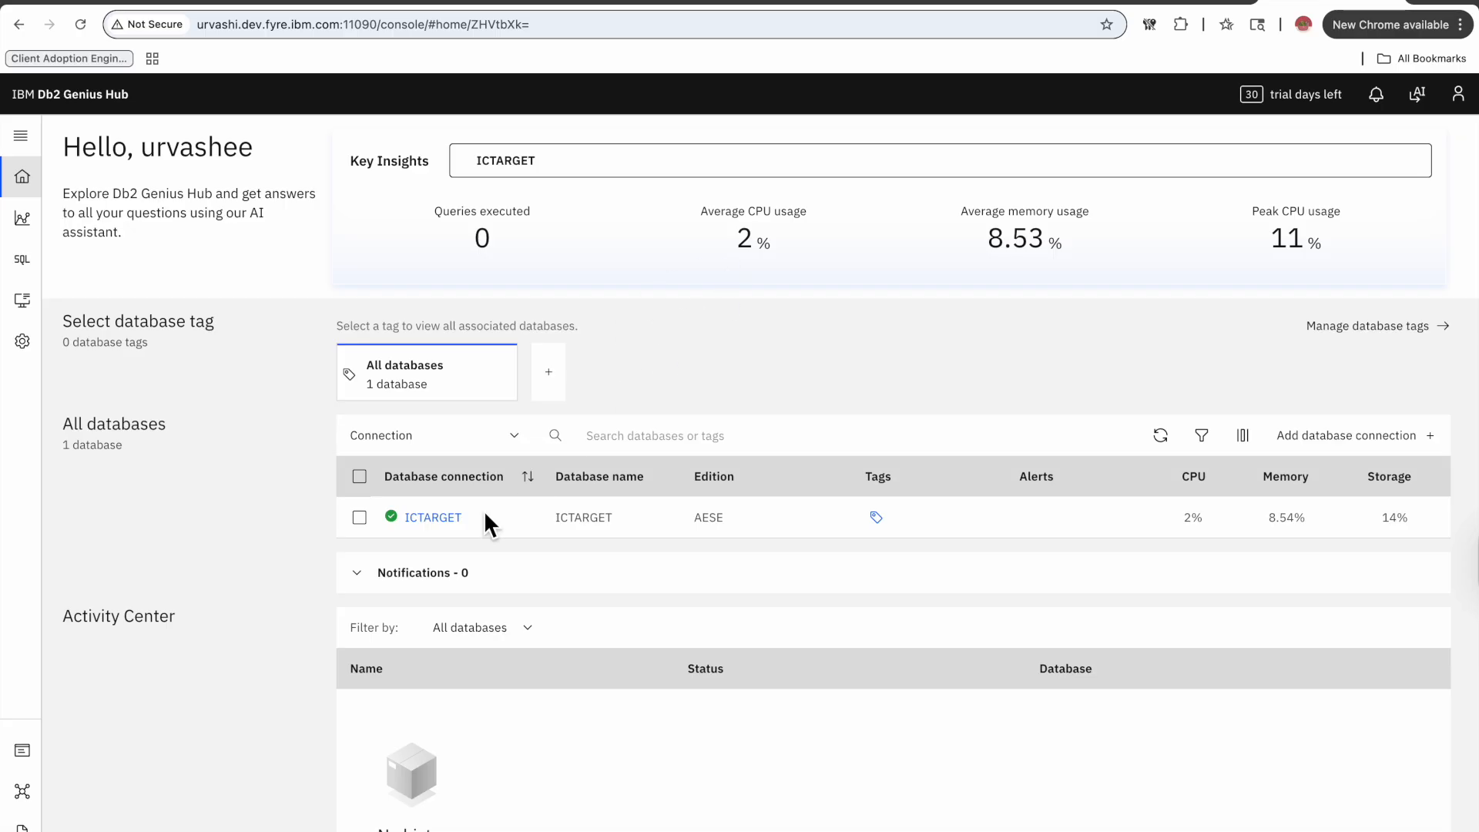
# Open the repository settings under Administration and examine the repository database connection details.
pyautogui.scroll(-1, 453, 510)
pyautogui.scroll(1, 453, 510)
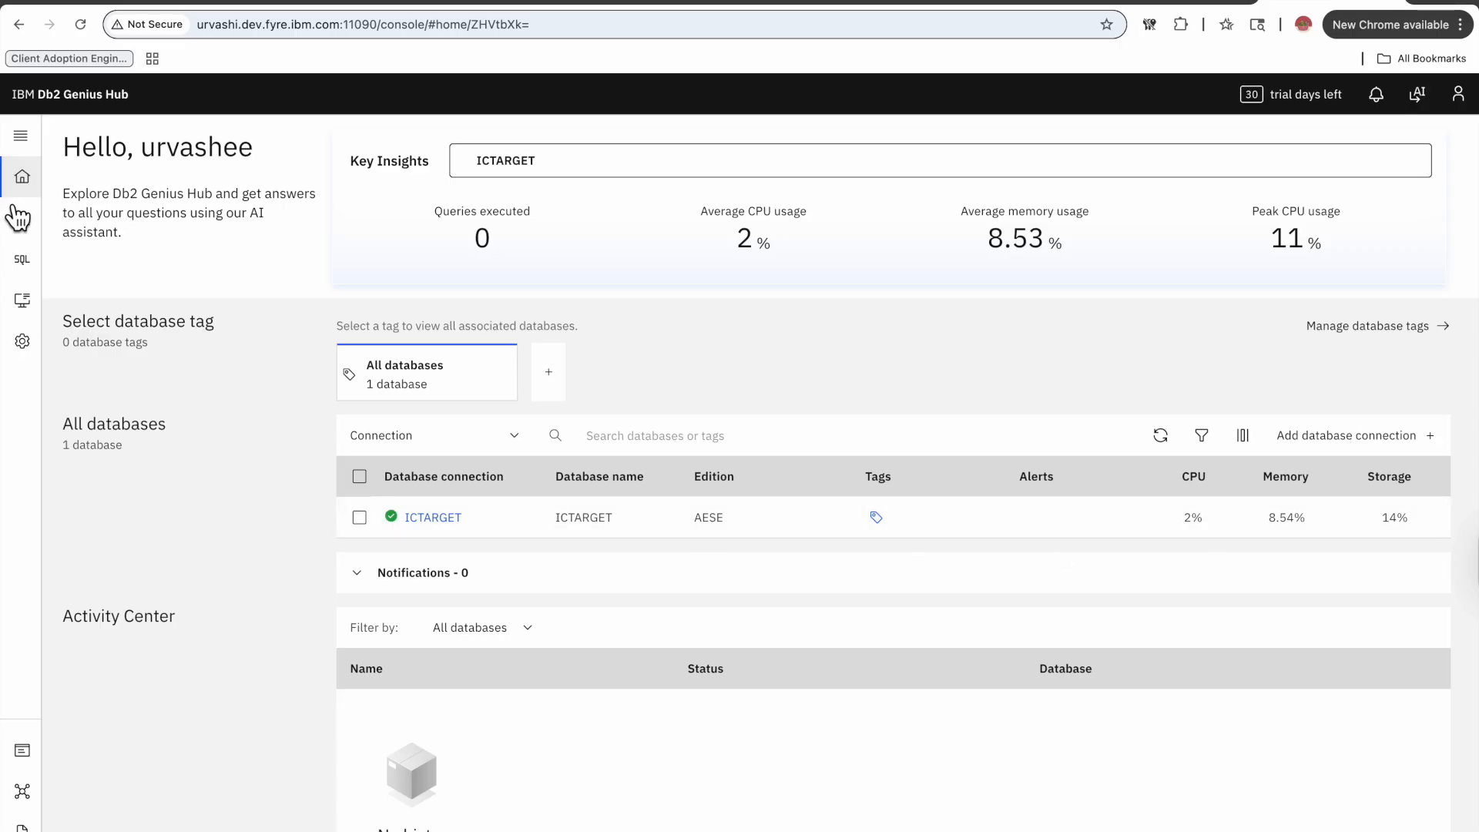
pyautogui.click(22, 341)
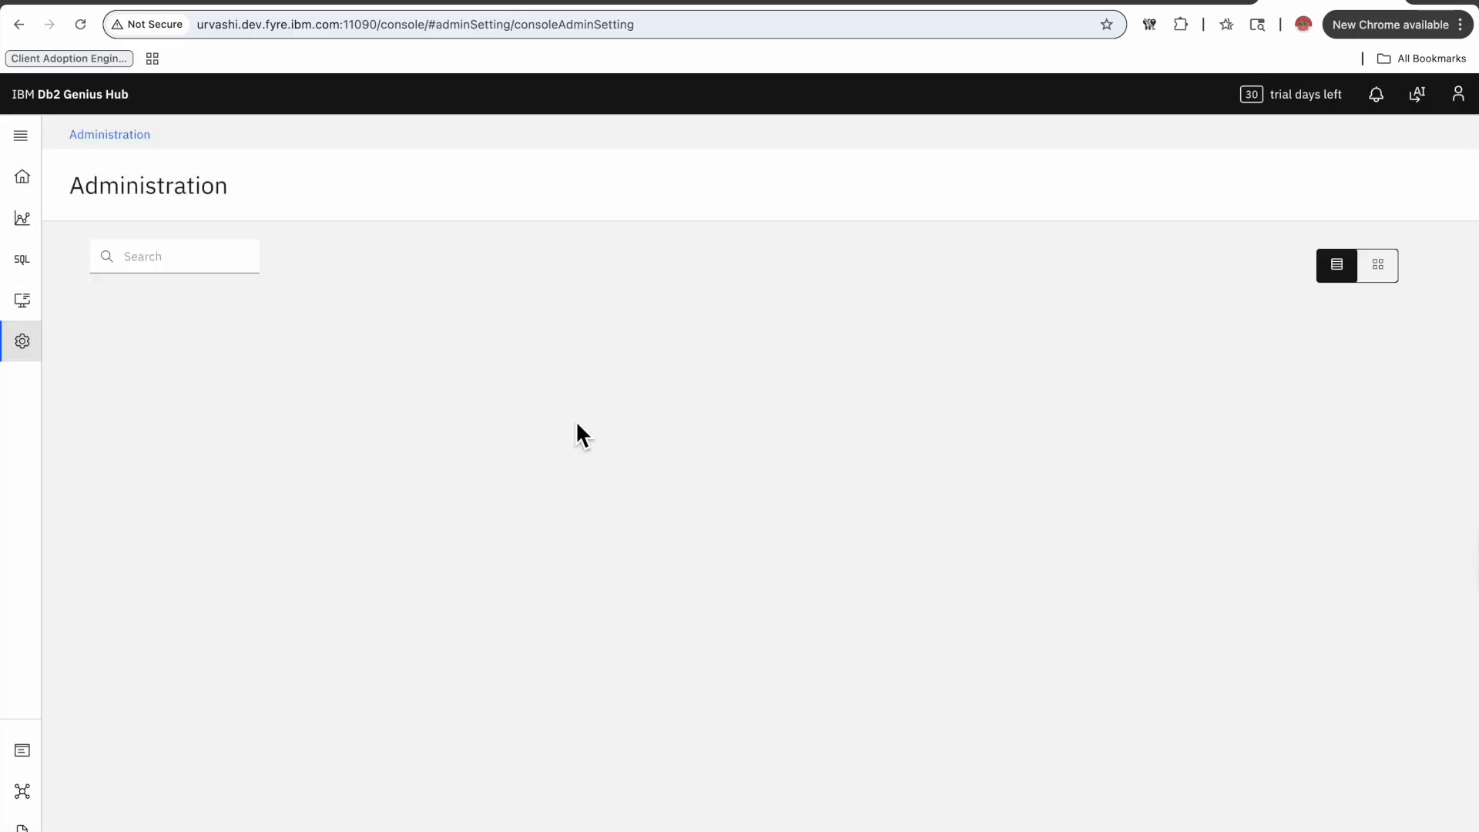
pyautogui.click(528, 628)
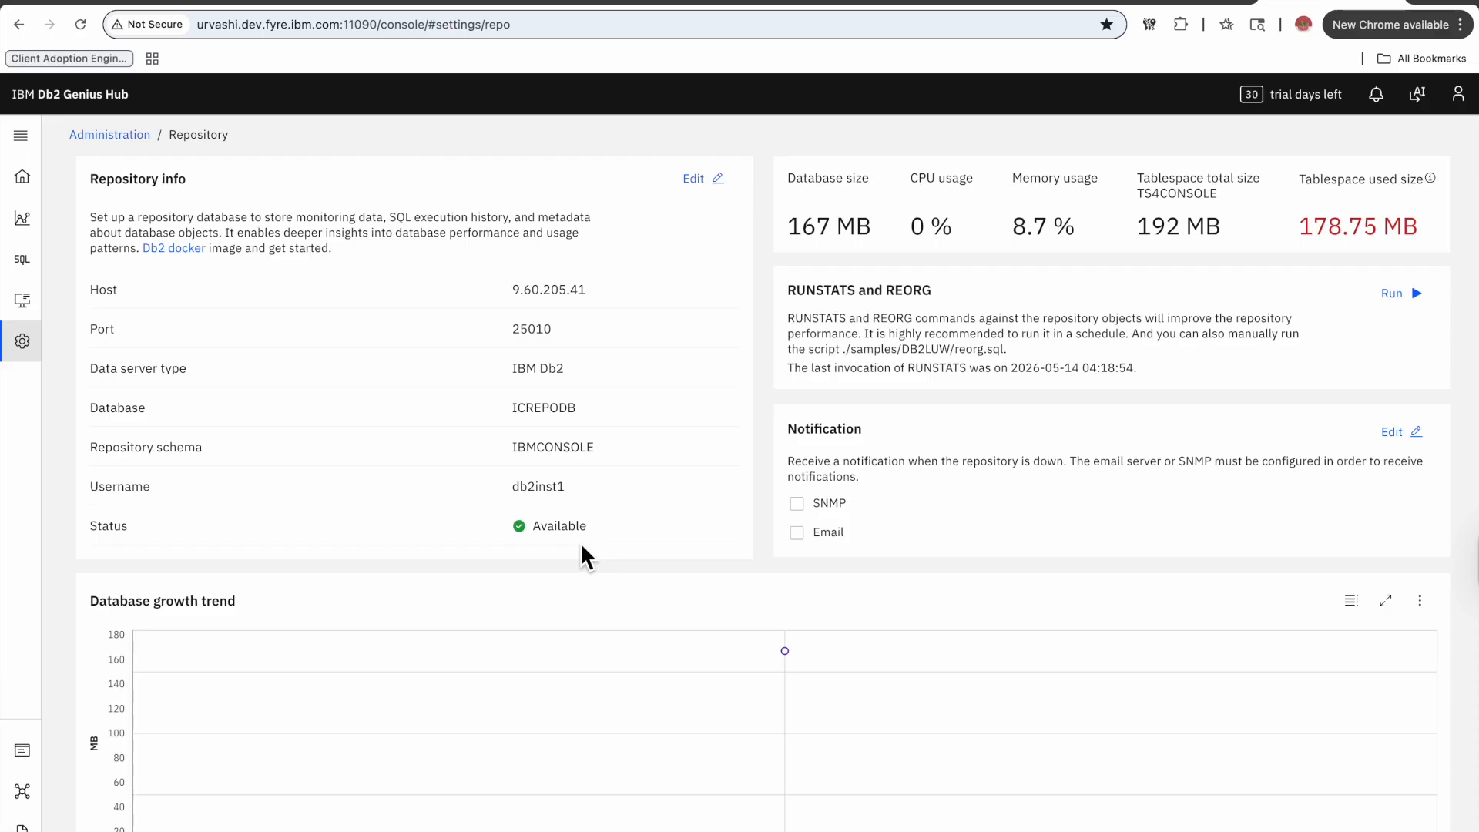
pyautogui.doubleClick(575, 416)
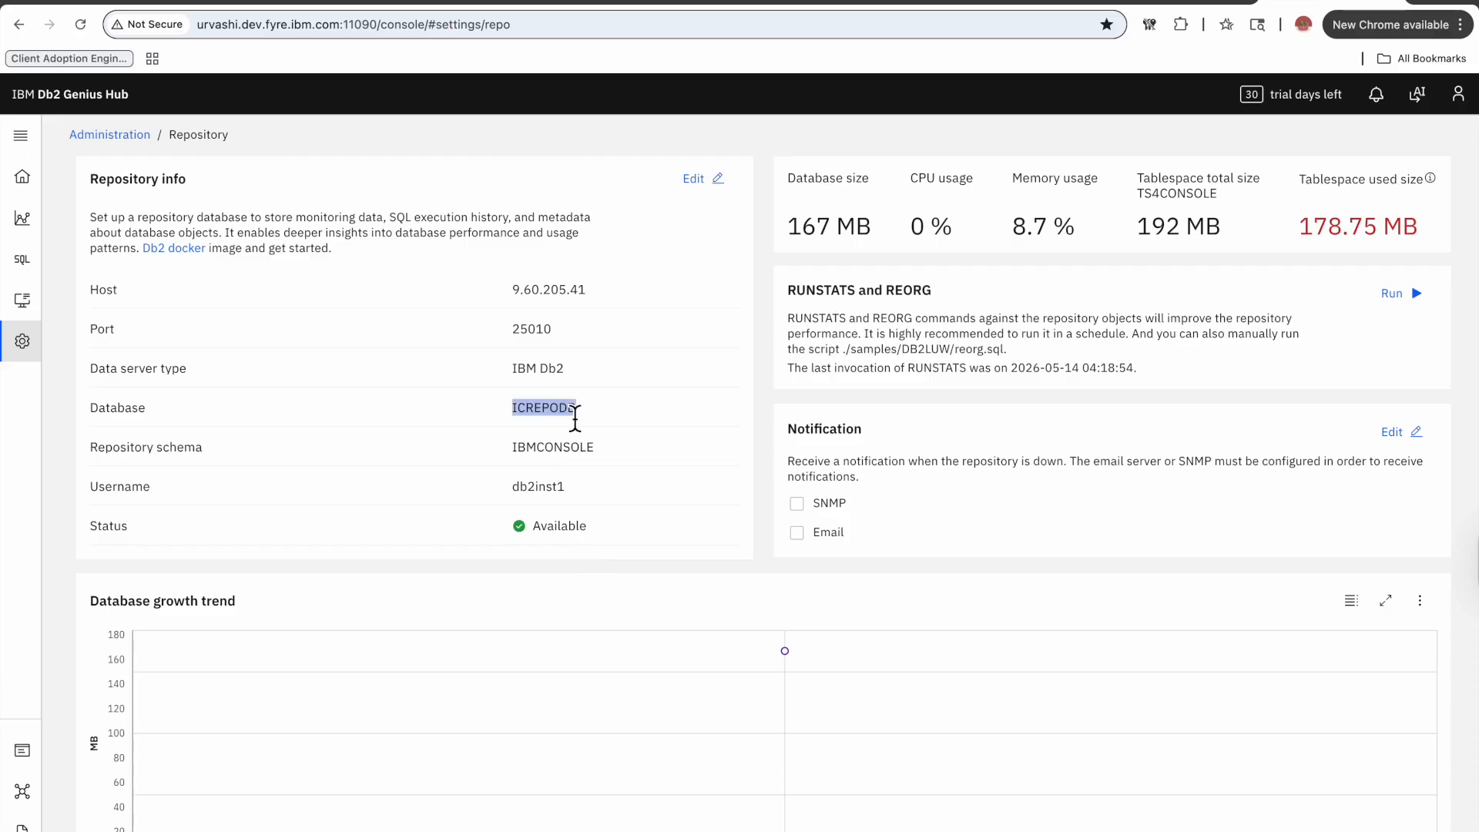